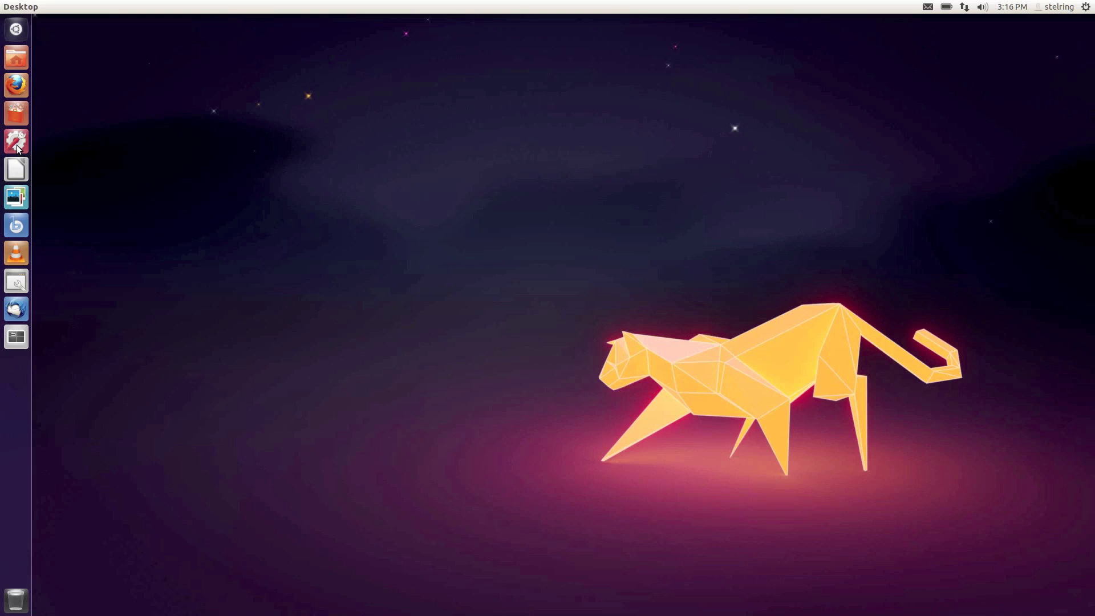
Step: Search Ubuntu Software Center for 'compiz' and confirm CompizConfig Settings Manager is already installed
{"action": "left_click", "coordinate": [16, 113]}
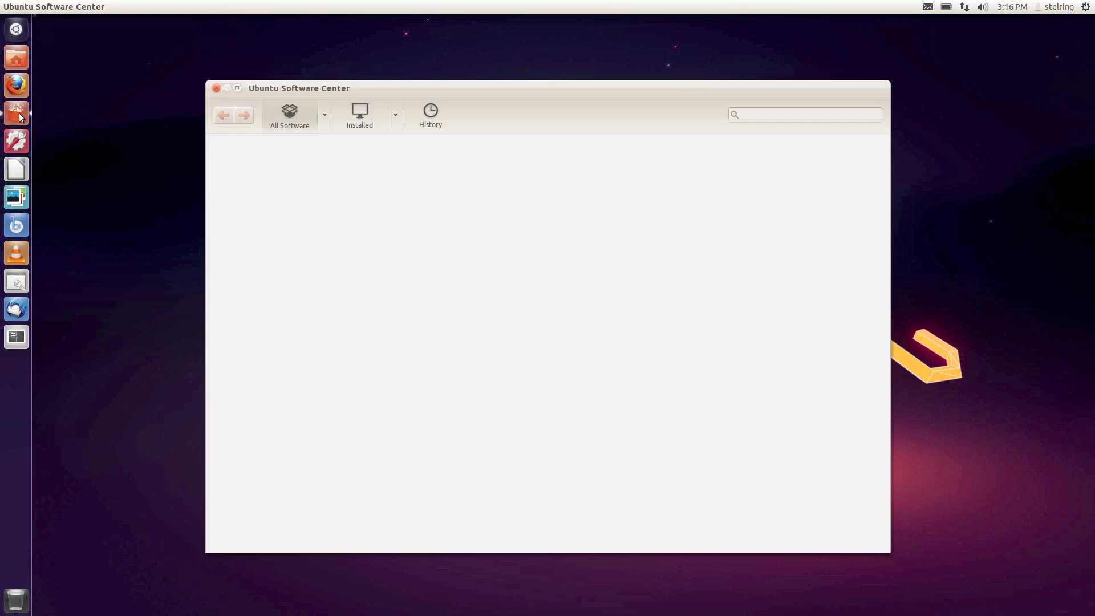
{"action": "left_click_drag", "start_coordinate": [651, 92], "coordinate": [641, 75]}
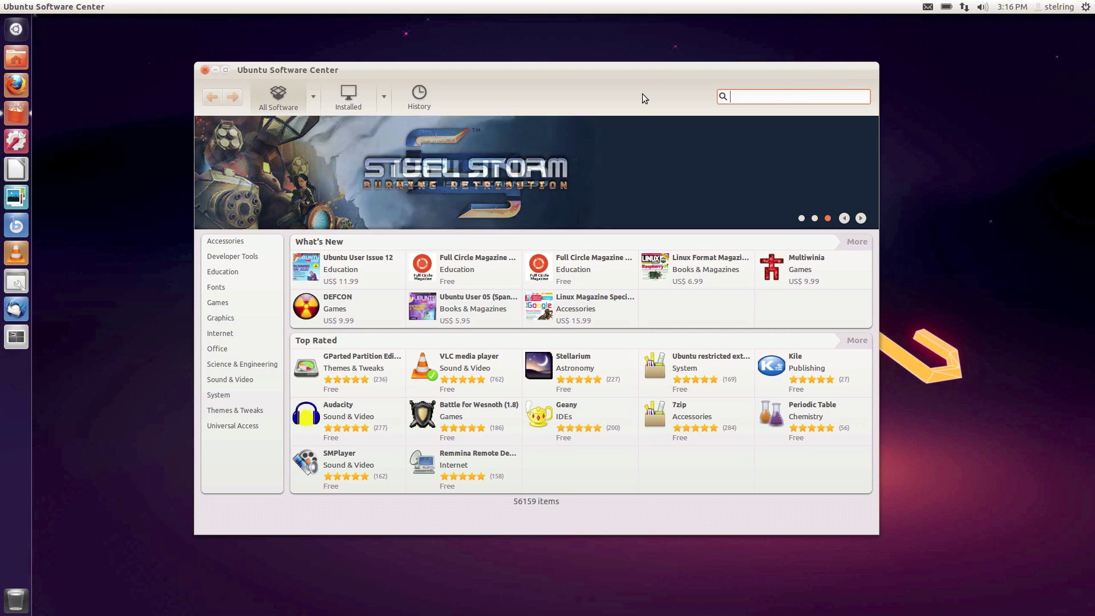
{"action": "type", "text": "compiz"}
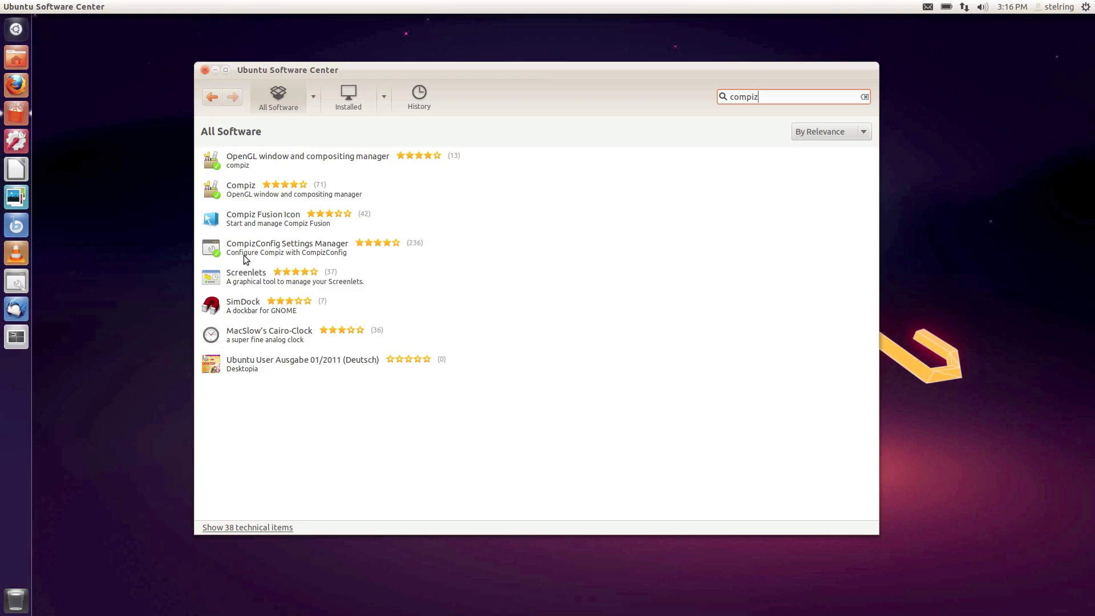
{"action": "left_click", "coordinate": [246, 245]}
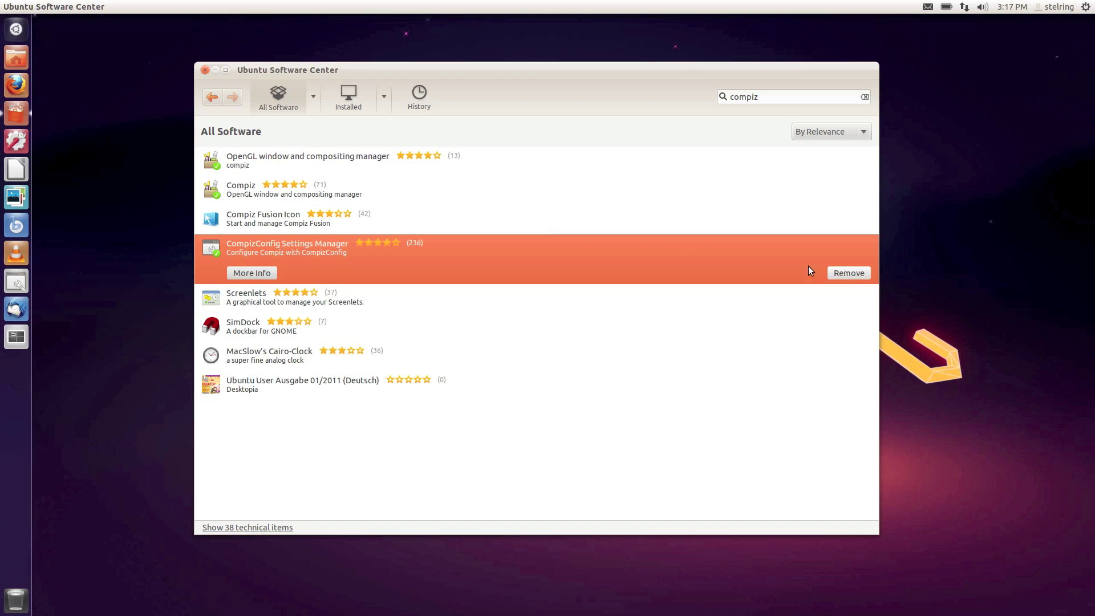
Step: Close the Software Center and launch Synaptic Package Manager from the Dash, authenticating with the account password
{"action": "left_click", "coordinate": [204, 70]}
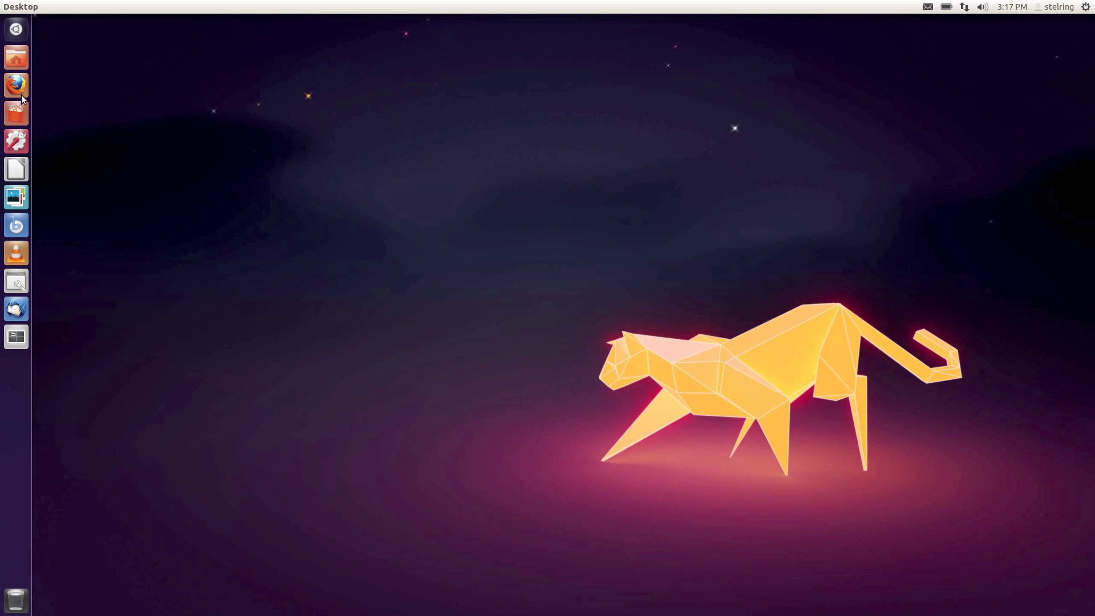
{"action": "left_click", "coordinate": [21, 33]}
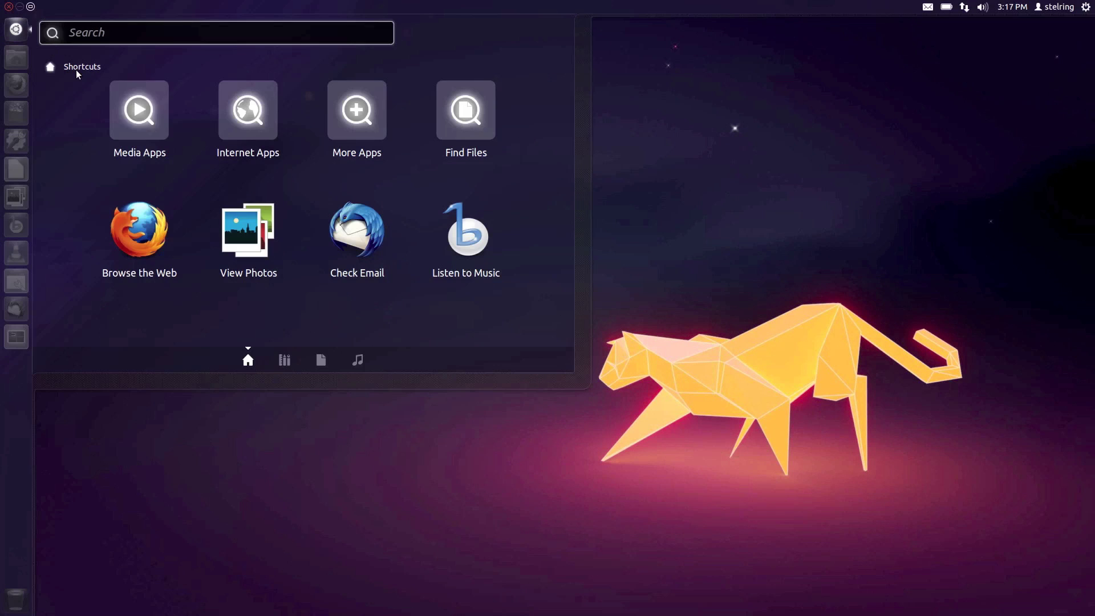
{"action": "type", "text": "syn"}
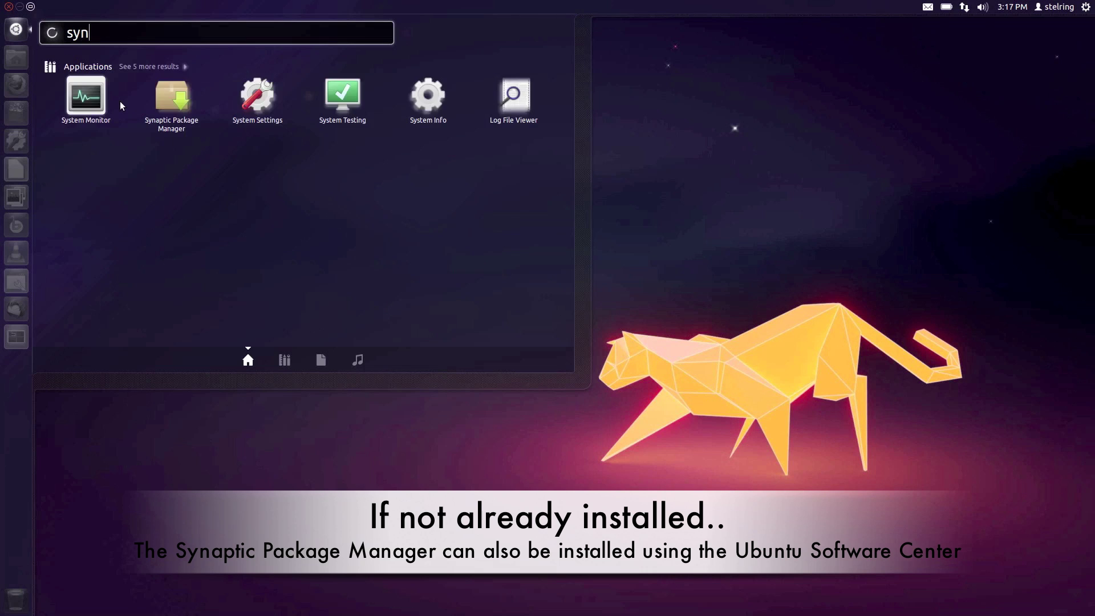
{"action": "left_click", "coordinate": [88, 98]}
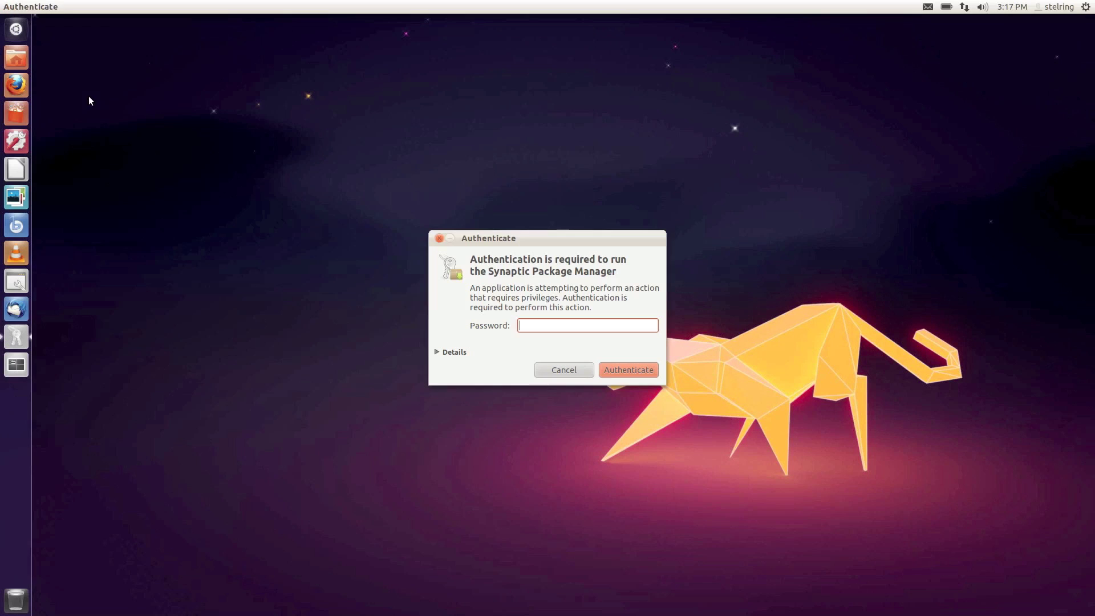
{"action": "type", "text": "****"}
{"action": "key", "text": "Return"}
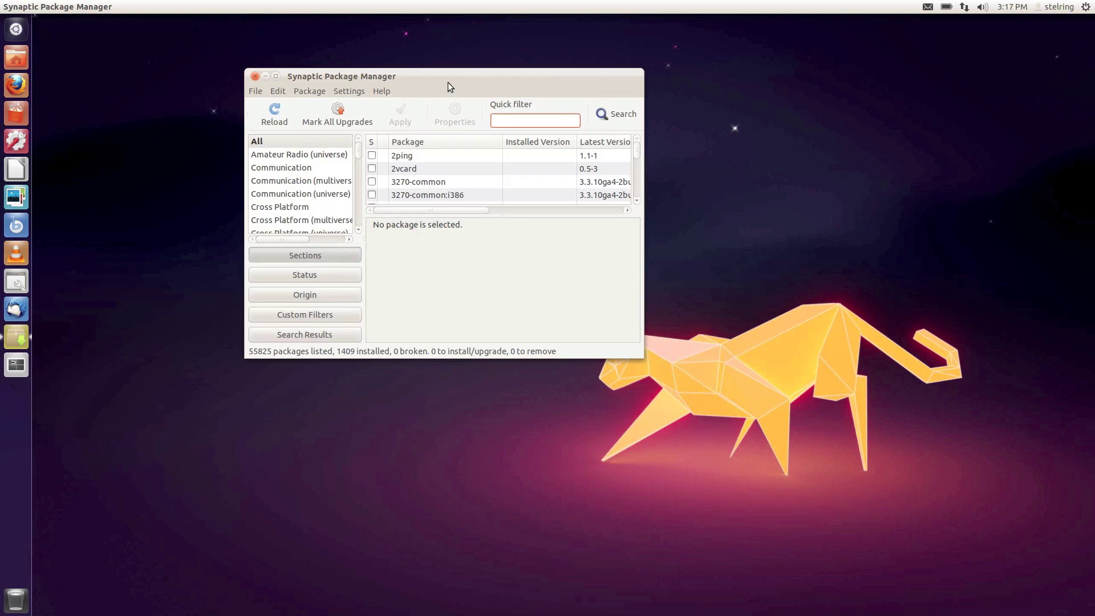
Step: Filter Synaptic's package list by 'compiz' and scroll down to compiz-plugins-extra
{"action": "left_click_drag", "start_coordinate": [450, 76], "coordinate": [472, 85]}
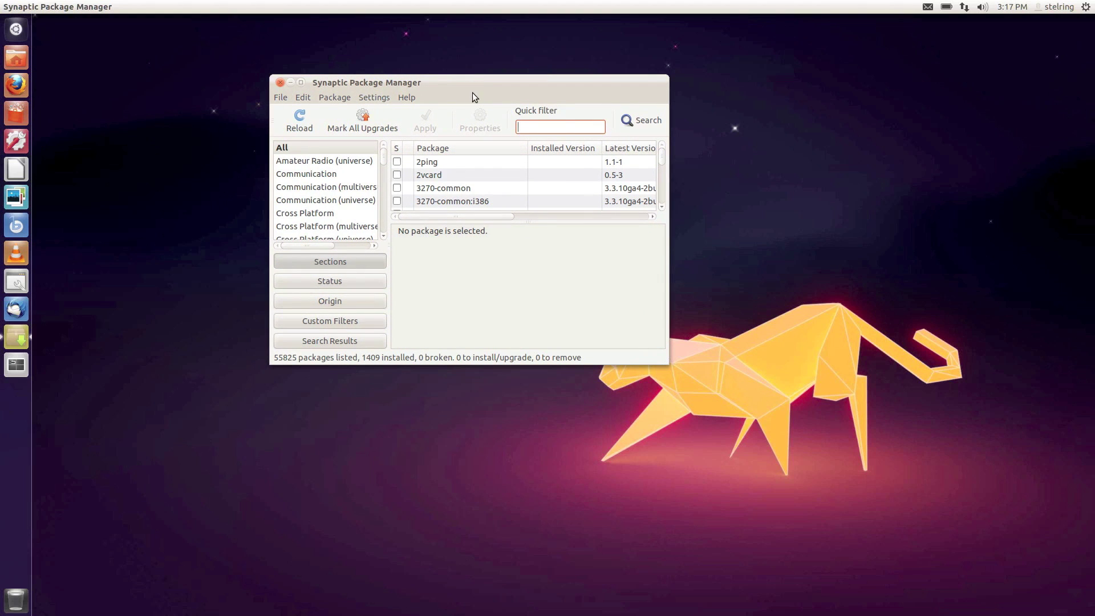
{"action": "left_click_drag", "start_coordinate": [473, 89], "coordinate": [489, 84]}
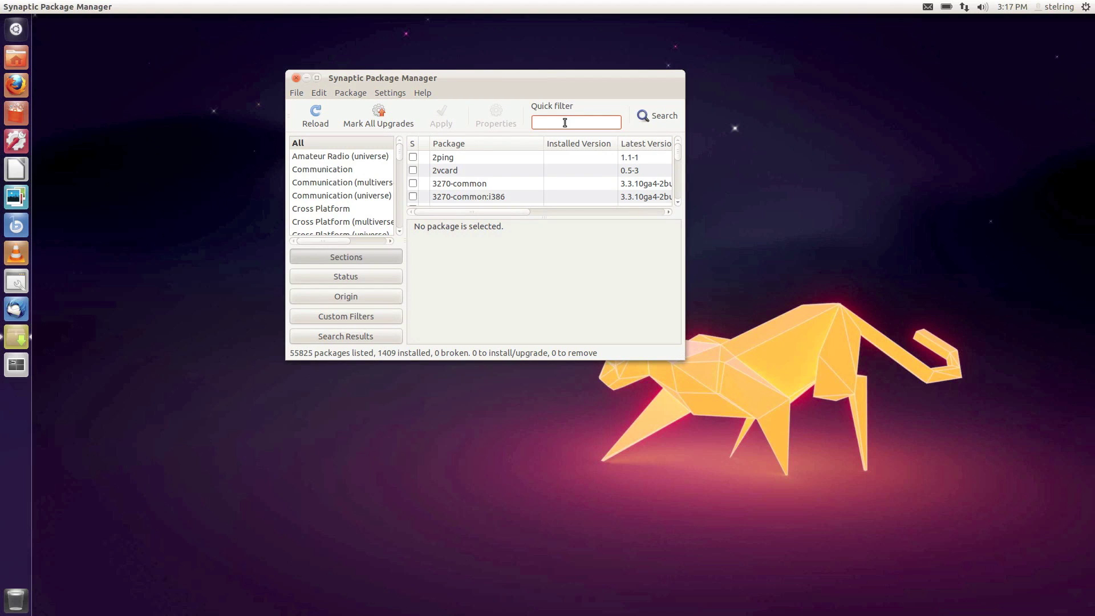
{"action": "type", "text": "compiz"}
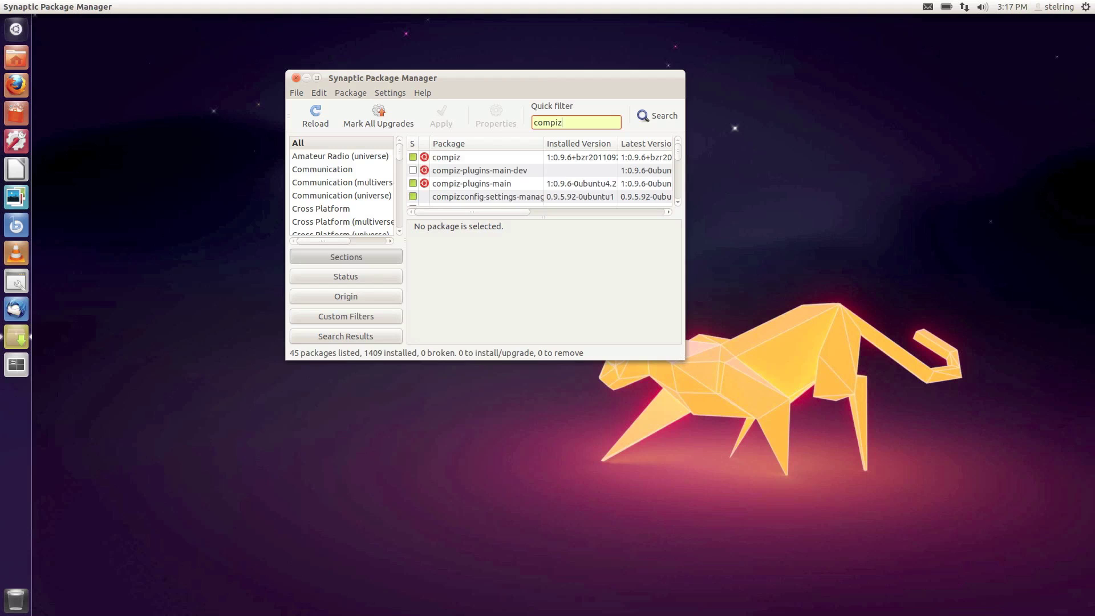
{"action": "scroll", "coordinate": [476, 181], "scroll_direction": "down", "scroll_amount": 2}
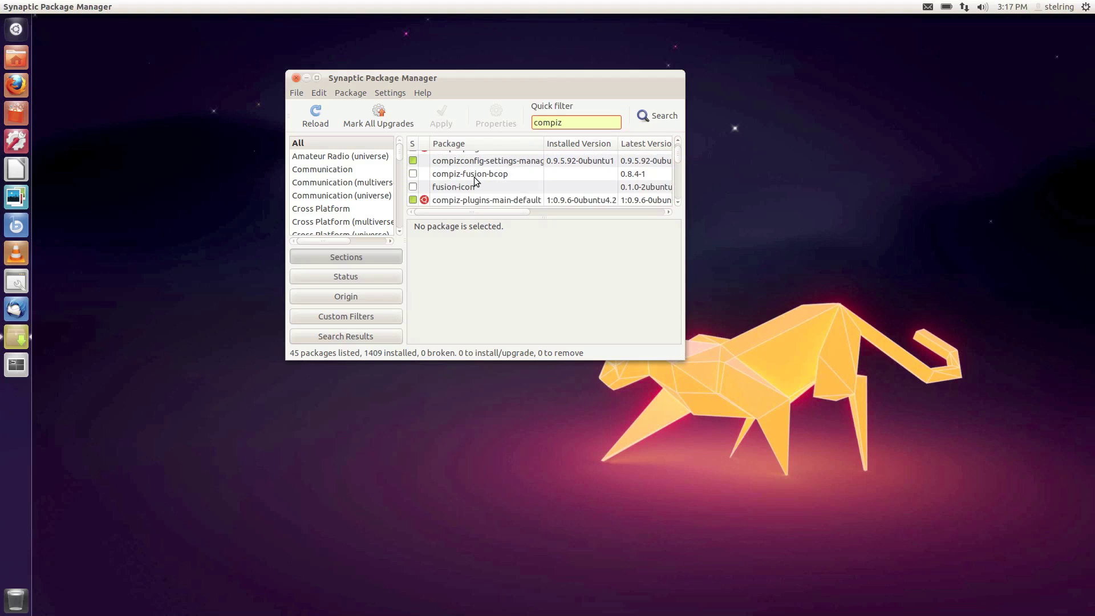
{"action": "scroll", "coordinate": [679, 162], "scroll_direction": "down", "scroll_amount": 1}
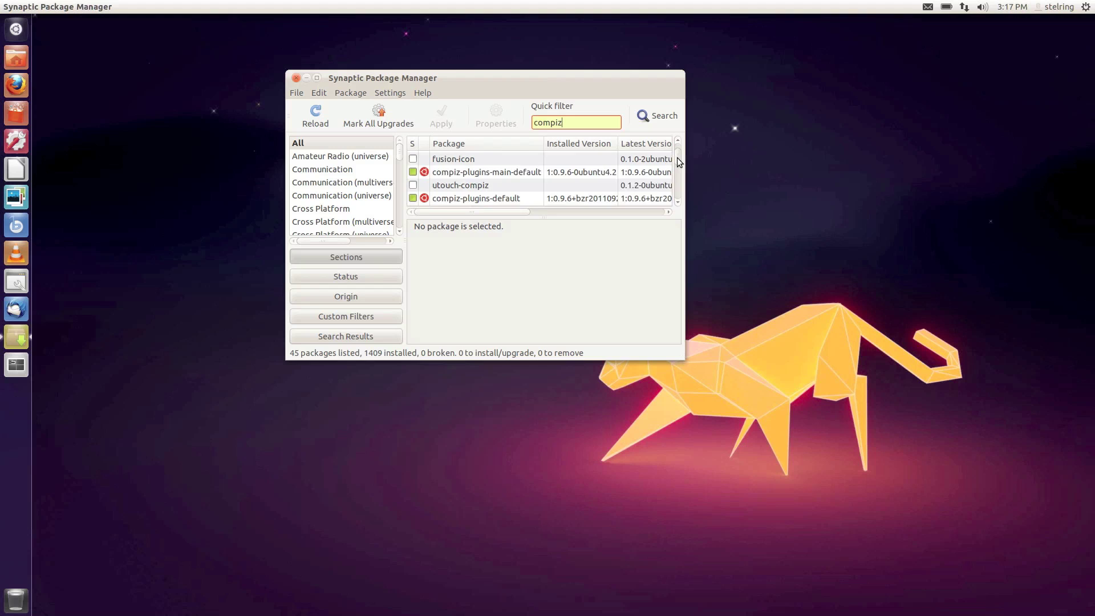
{"action": "left_click_drag", "start_coordinate": [679, 162], "coordinate": [680, 180]}
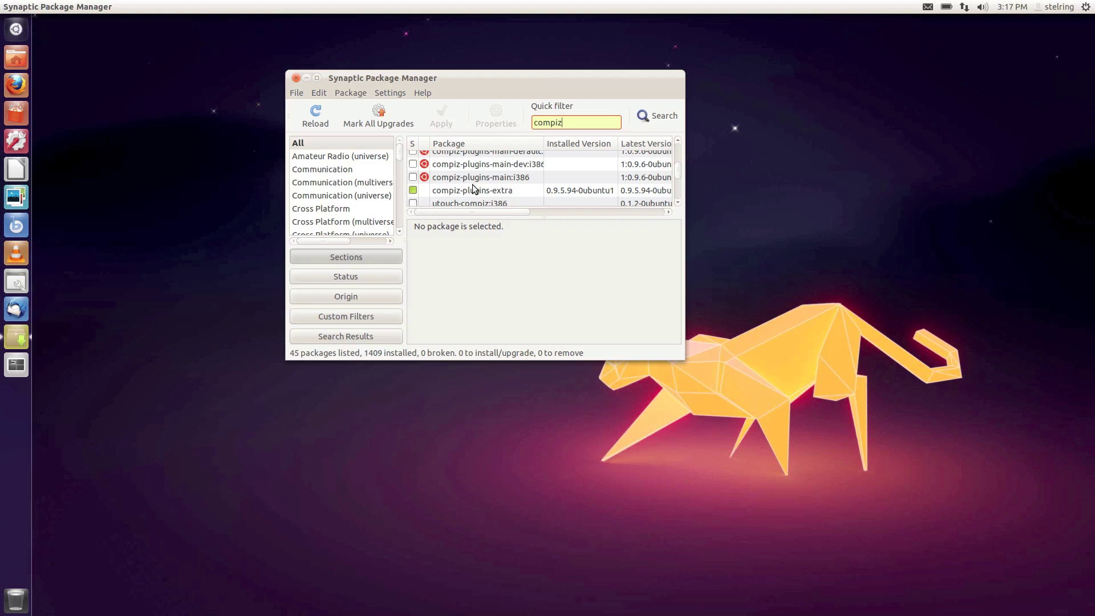
Step: Inspect compiz-plugins-extra to confirm it is installed, then close Synaptic without changes
{"action": "left_click", "coordinate": [455, 193]}
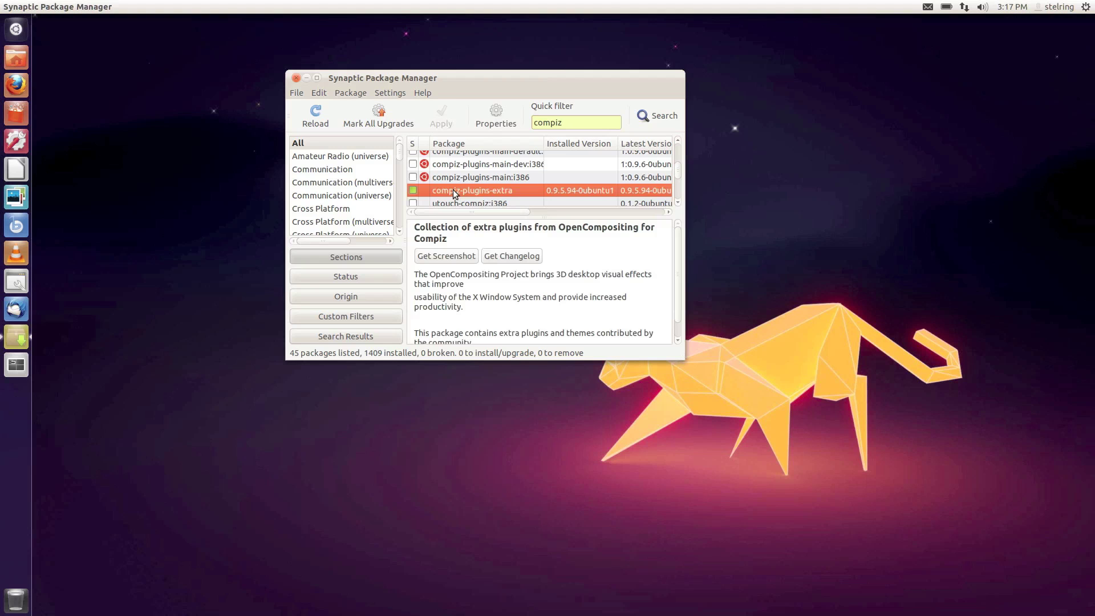
{"action": "right_click", "coordinate": [437, 192]}
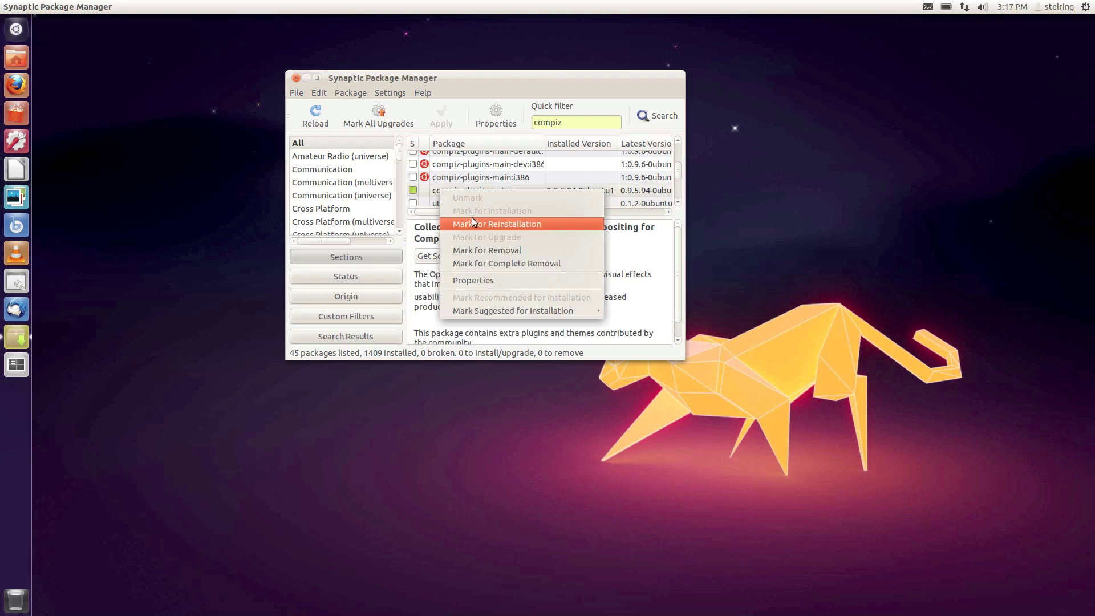
{"action": "left_click", "coordinate": [431, 105]}
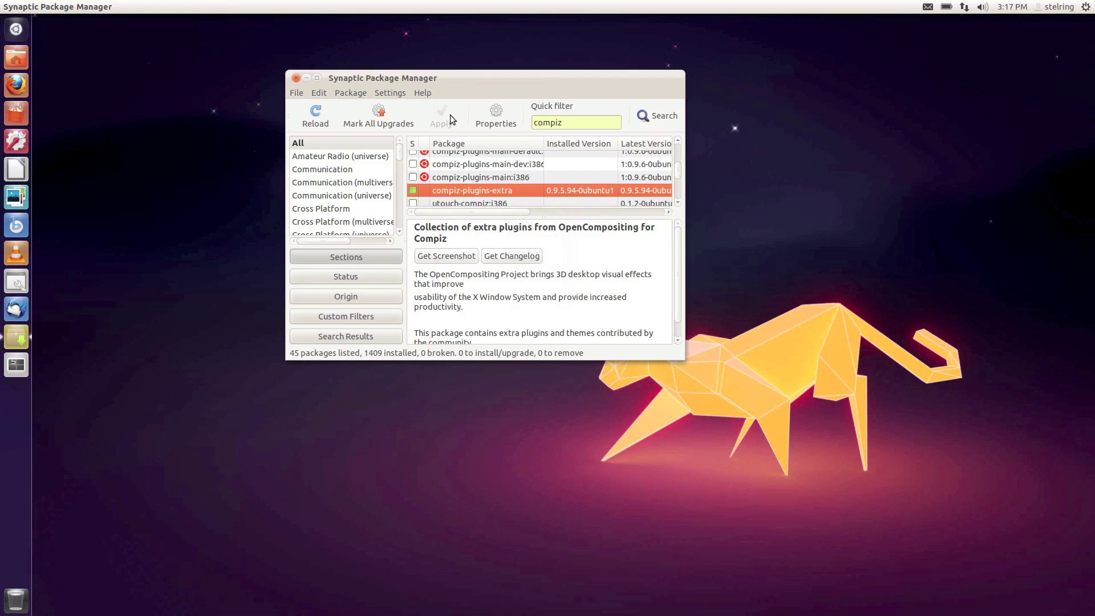
{"action": "left_click", "coordinate": [296, 78]}
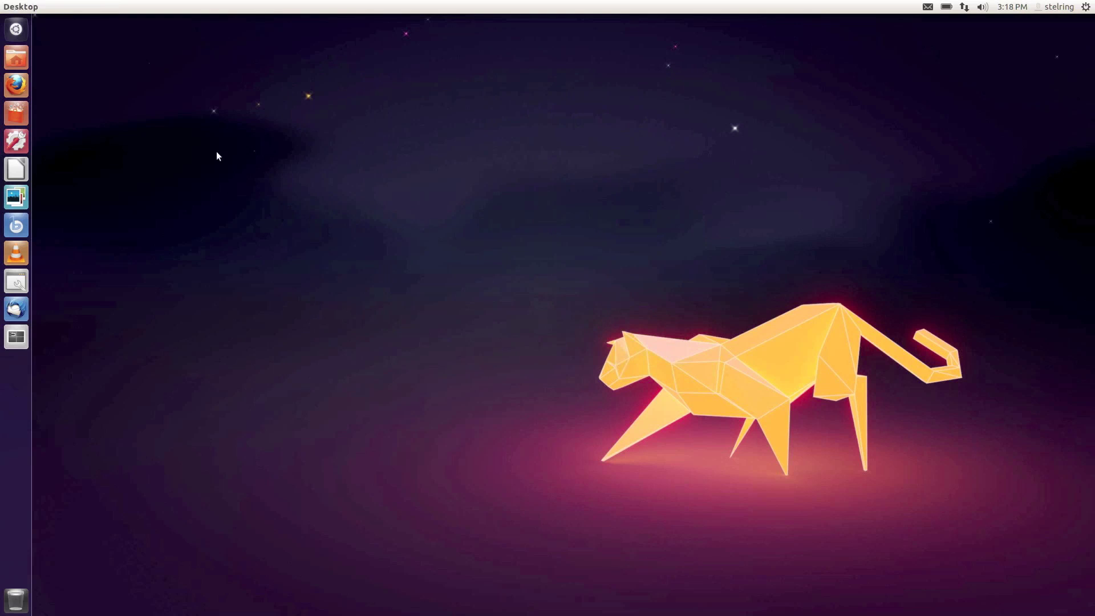
Step: Launch CompizConfig Settings Manager by searching 'com' in the Dash, and centre its window
{"action": "left_click", "coordinate": [16, 28]}
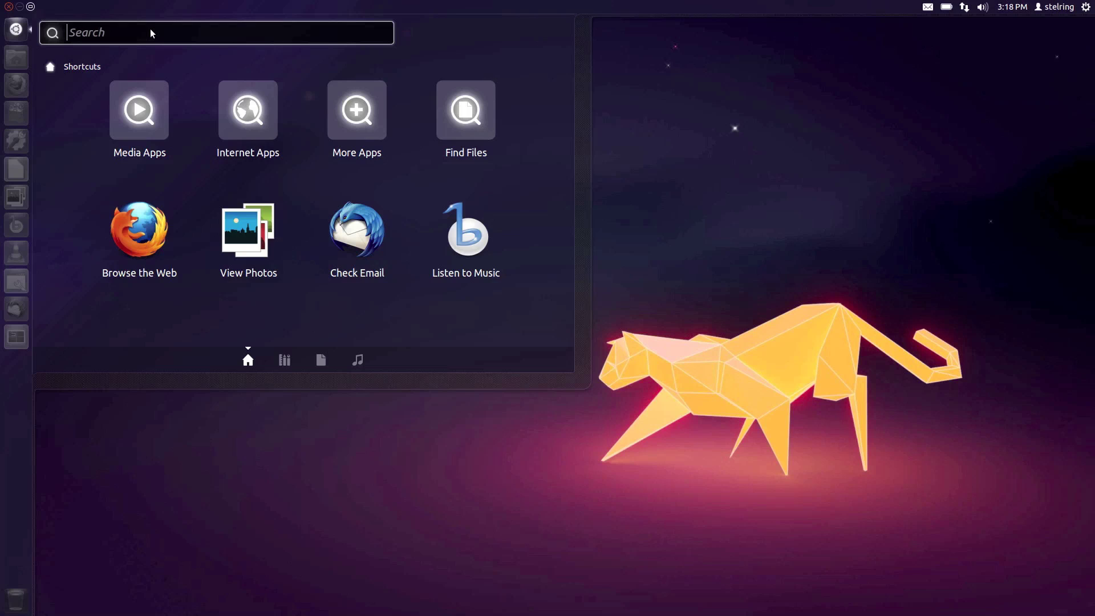
{"action": "type", "text": "com"}
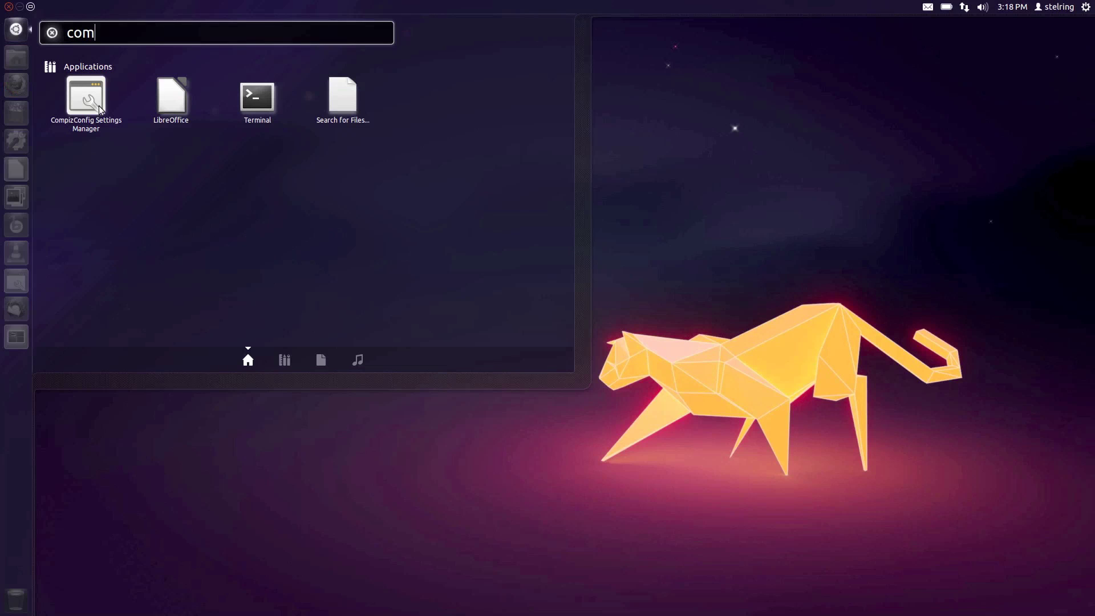
{"action": "left_click", "coordinate": [310, 476]}
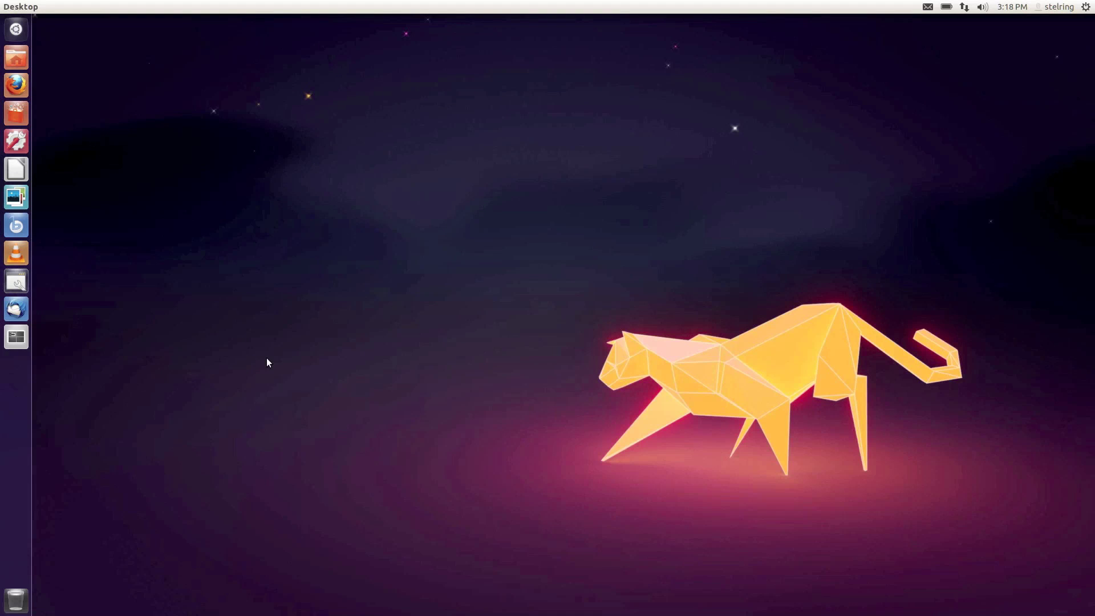
{"action": "left_click_drag", "start_coordinate": [296, 24], "coordinate": [455, 98]}
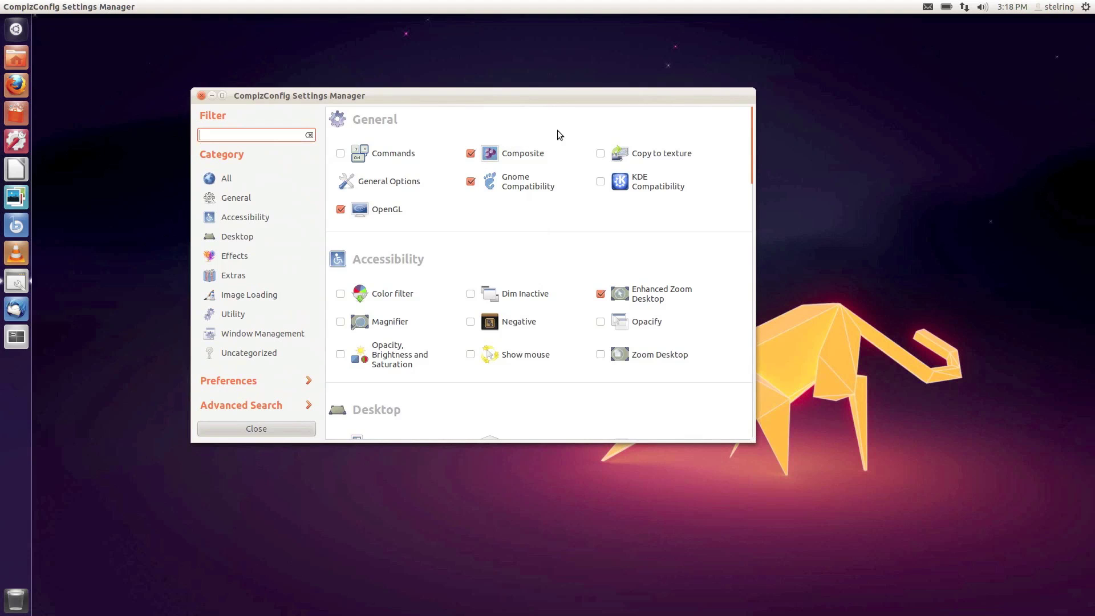
Step: Bind Show Desktop to the top-right screen corner in General Options key bindings, then test it
{"action": "scroll", "coordinate": [445, 137], "scroll_direction": "down", "scroll_amount": 1}
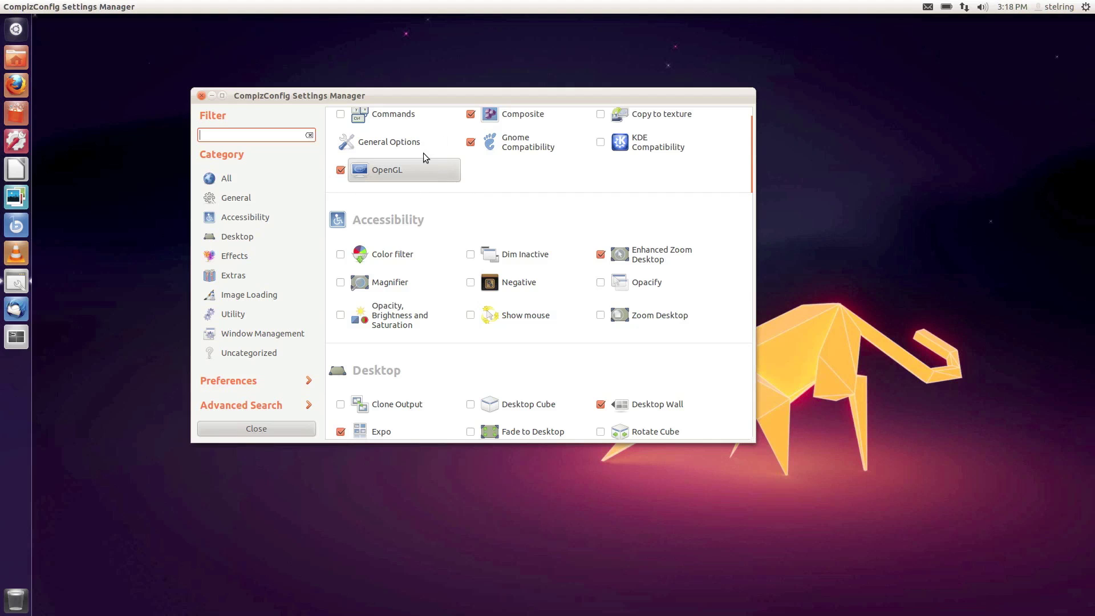
{"action": "left_click", "coordinate": [387, 144]}
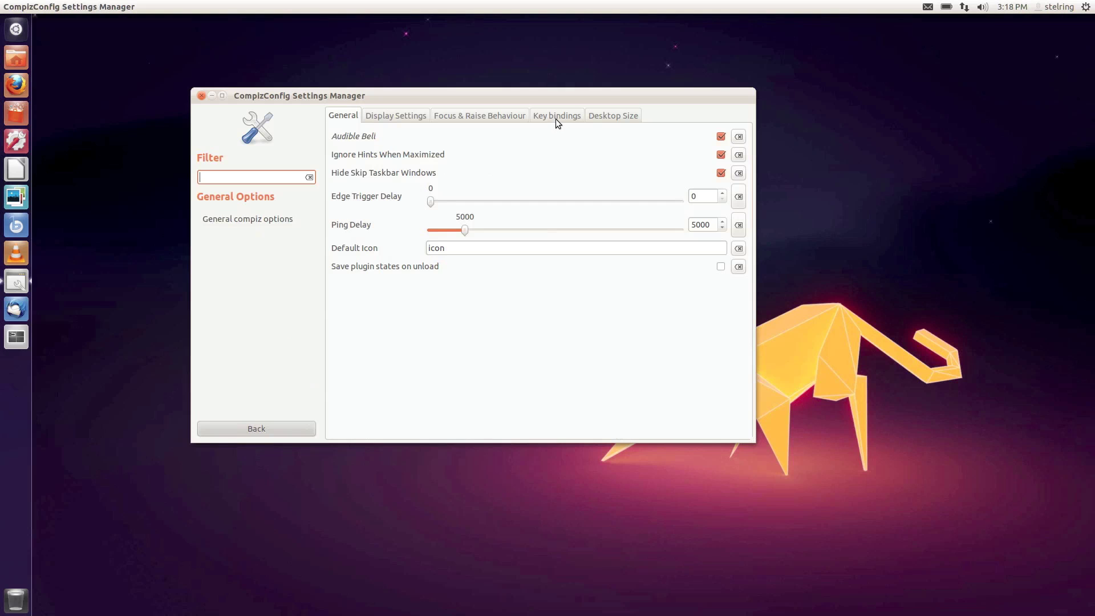
{"action": "left_click", "coordinate": [555, 117]}
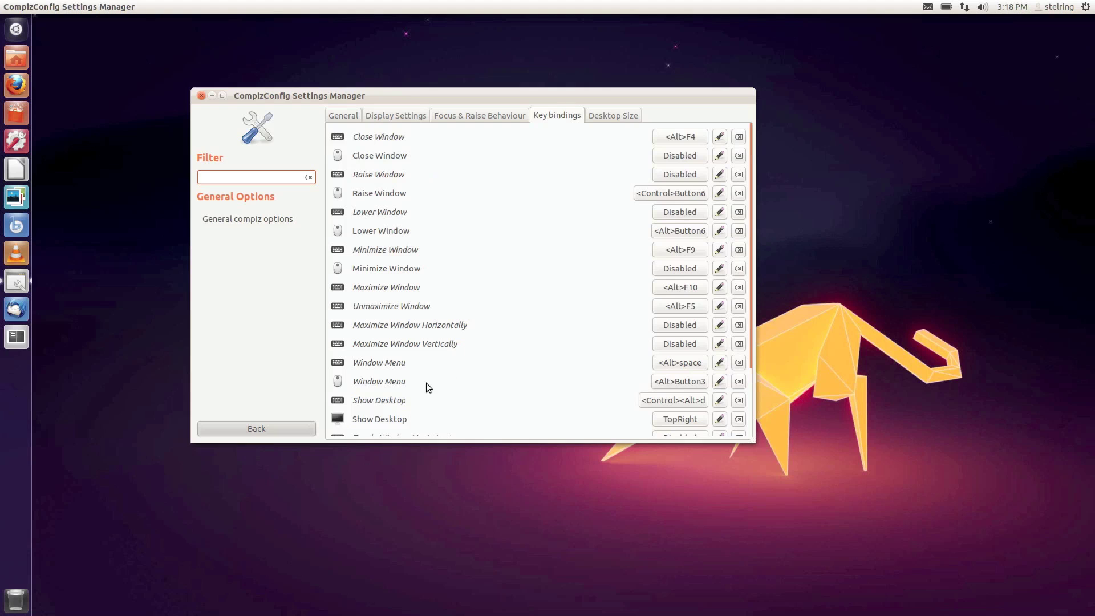
{"action": "left_click", "coordinate": [688, 422]}
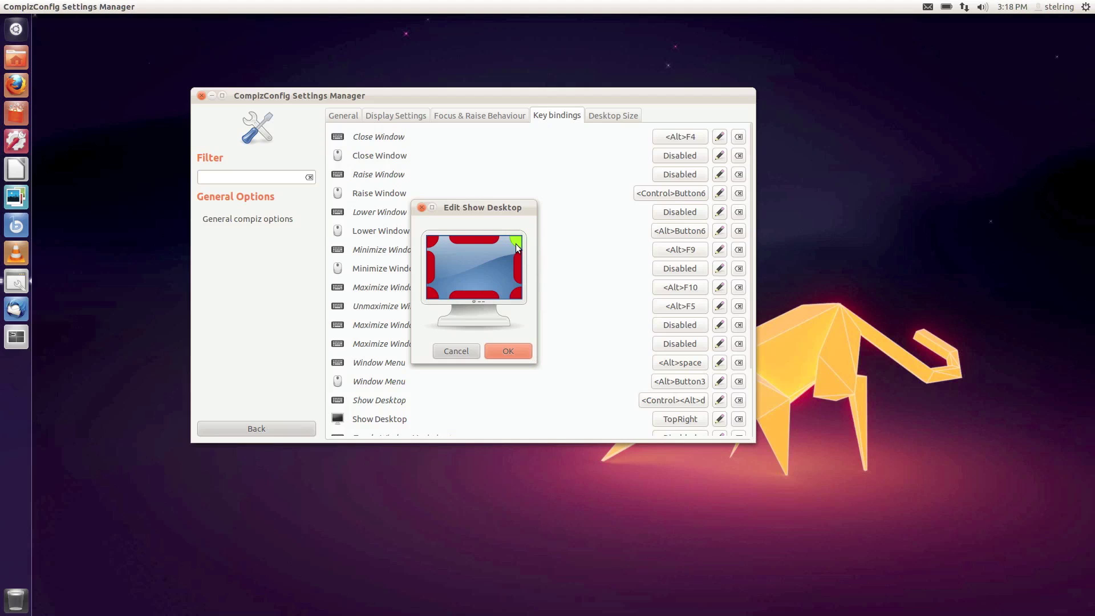
{"action": "left_click", "coordinate": [508, 350]}
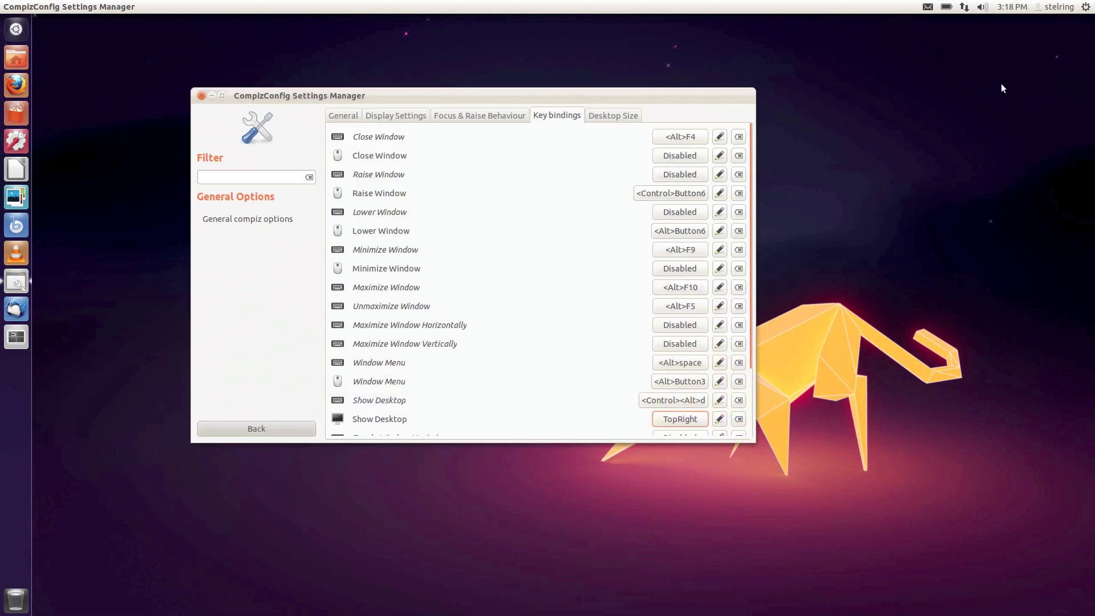
{"action": "mouse_move", "coordinate": [1092, 3]}
Step: Set the Expo plugin's edge trigger to the bottom-left screen corner
{"action": "left_click", "coordinate": [276, 427]}
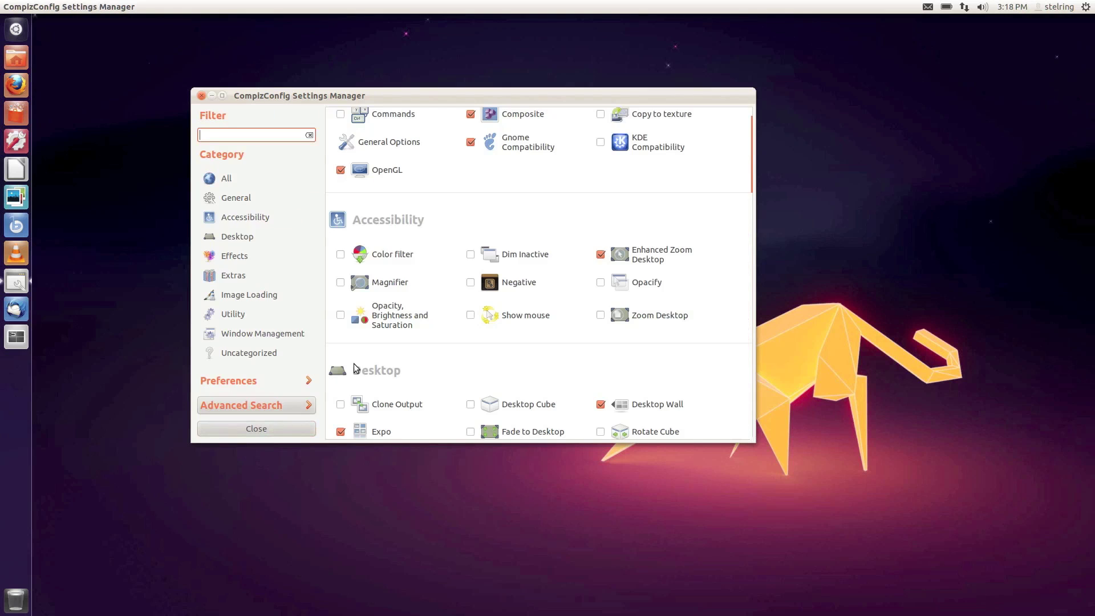
{"action": "scroll", "coordinate": [552, 312], "scroll_direction": "down", "scroll_amount": 1}
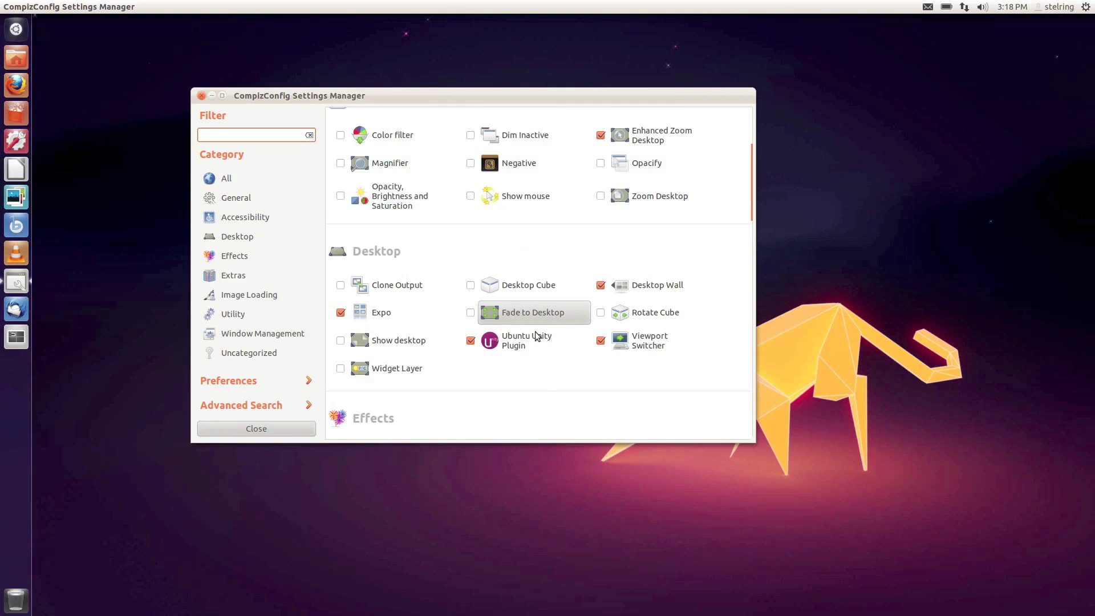
{"action": "left_click", "coordinate": [367, 314]}
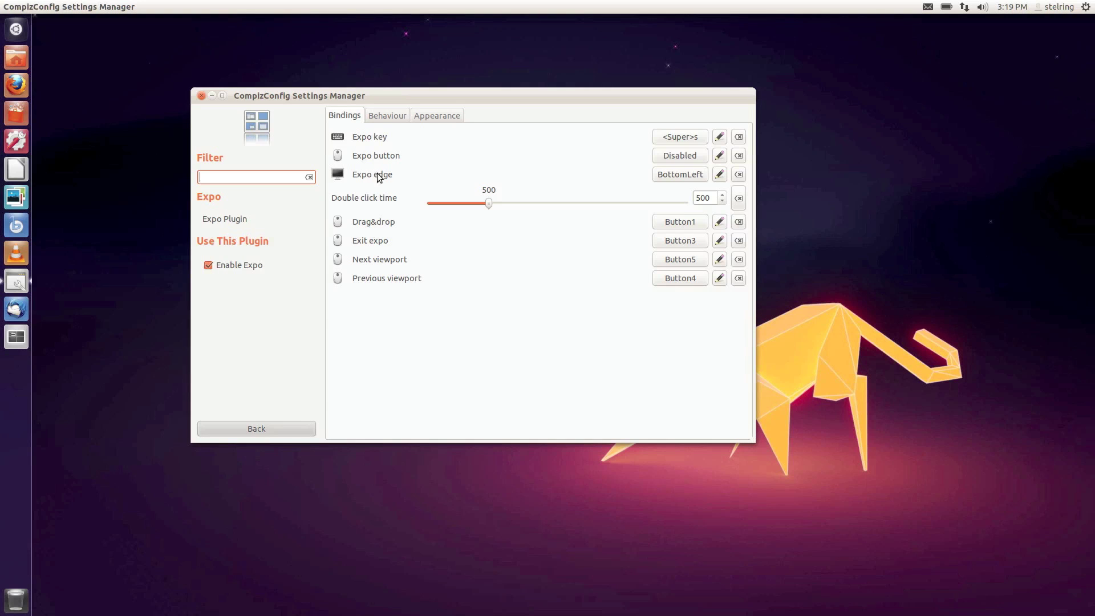
{"action": "left_click", "coordinate": [670, 175]}
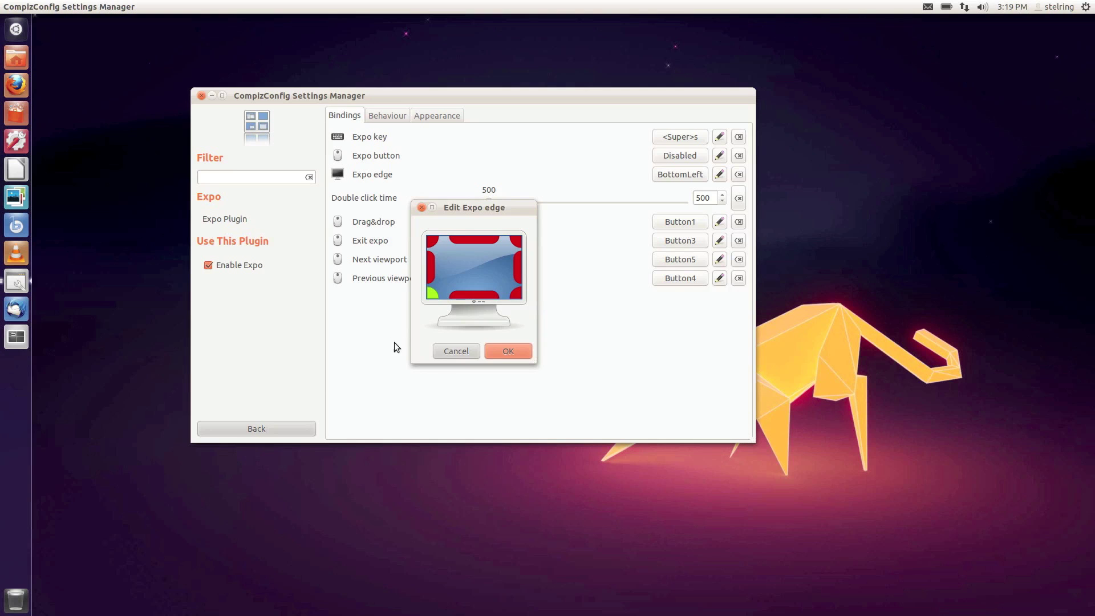
{"action": "left_click", "coordinate": [520, 350]}
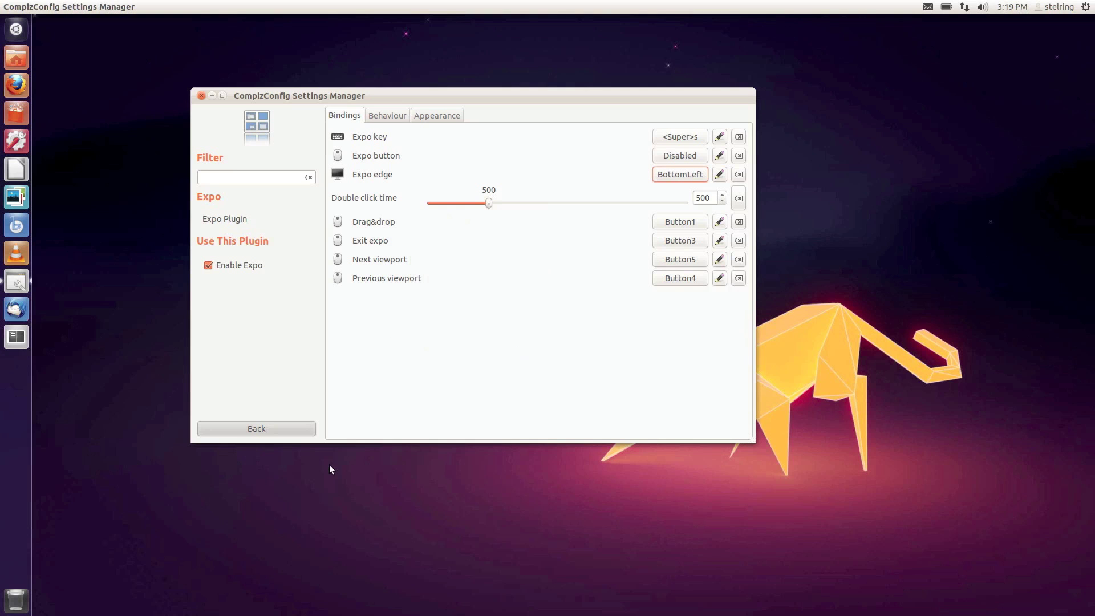
{"action": "mouse_move", "coordinate": [1, 615]}
Step: Test Expo by moving the settings window between workspaces and switching among all four
{"action": "left_click_drag", "start_coordinate": [245, 133], "coordinate": [662, 343]}
{"action": "left_click_drag", "start_coordinate": [466, 250], "coordinate": [457, 245]}
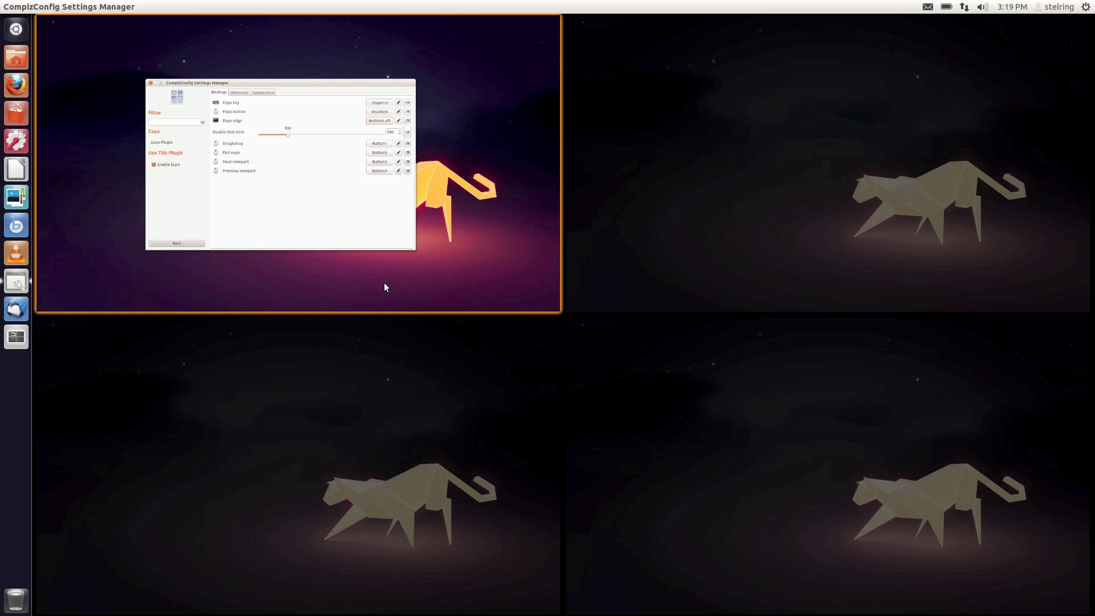
{"action": "left_click", "coordinate": [689, 253]}
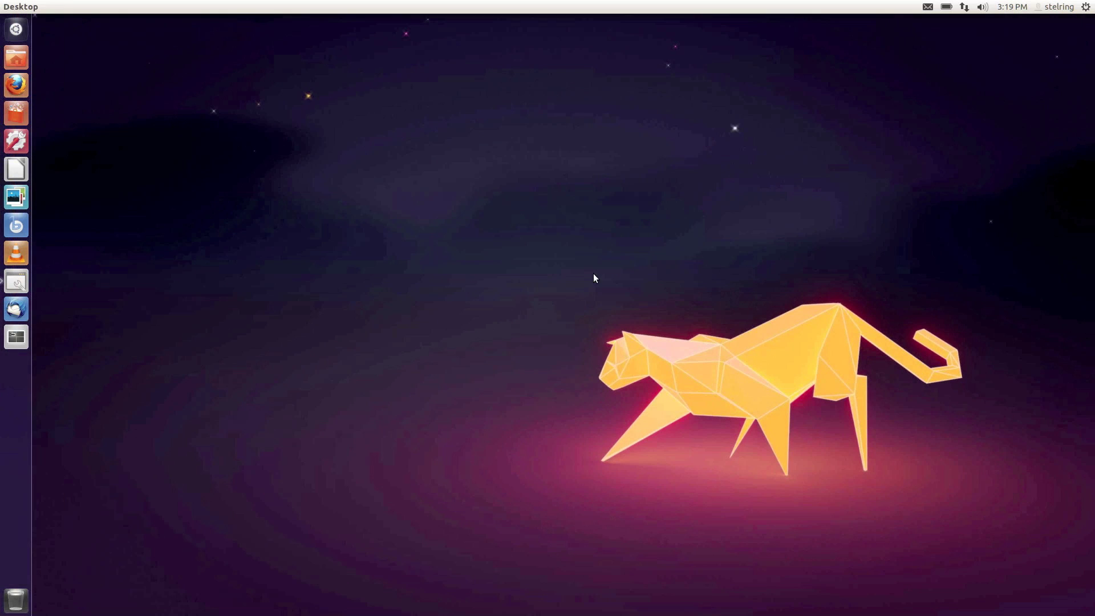
{"action": "mouse_move", "coordinate": [35, 597]}
{"action": "left_click", "coordinate": [450, 187]}
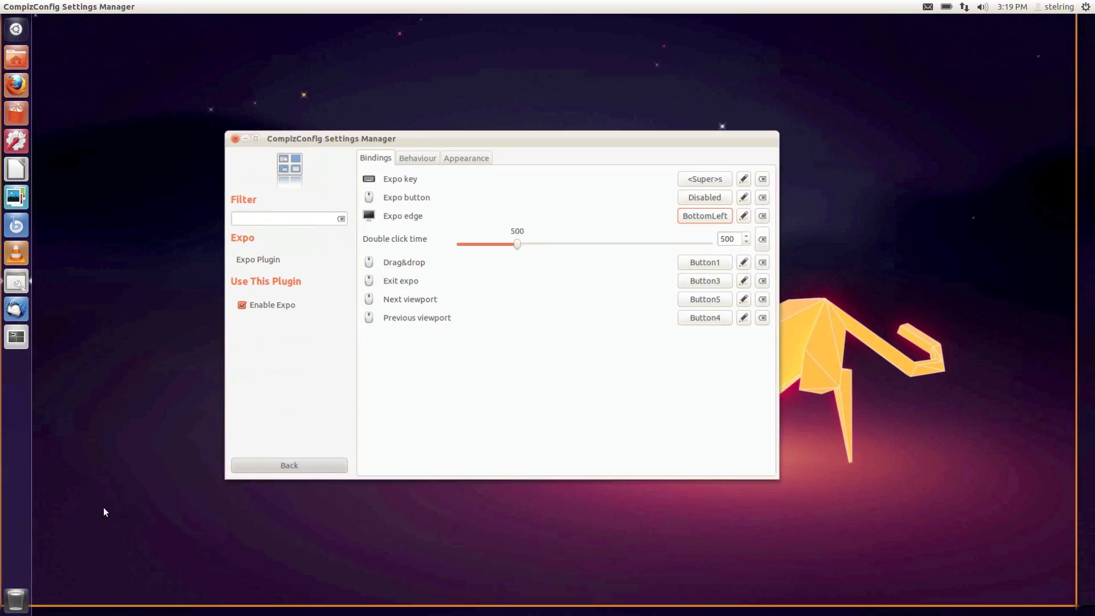
{"action": "mouse_move", "coordinate": [1, 615]}
{"action": "left_click", "coordinate": [465, 404]}
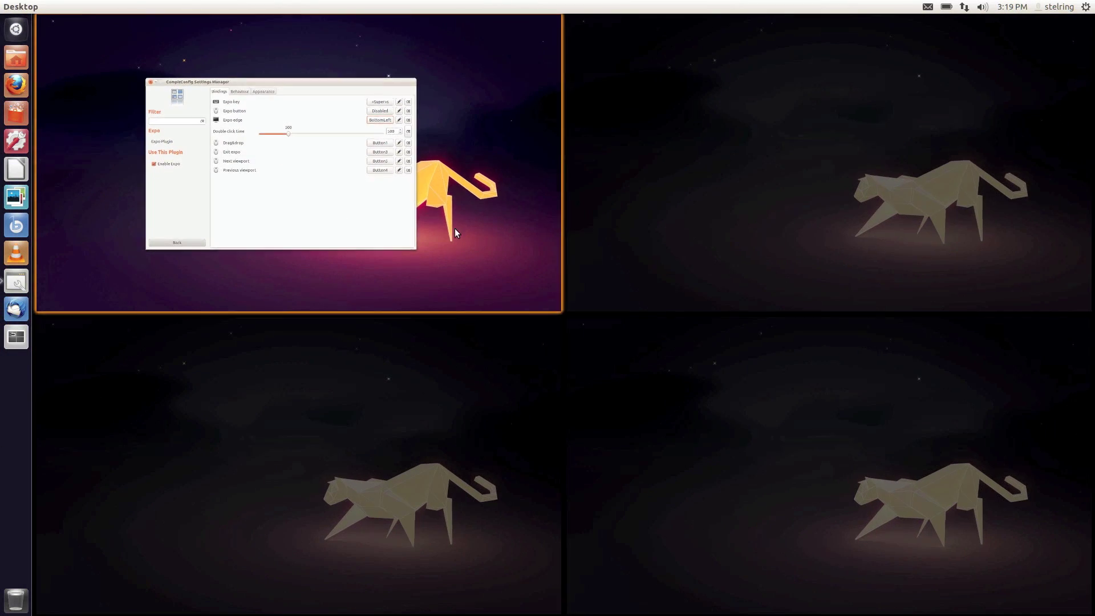
{"action": "left_click", "coordinate": [455, 229]}
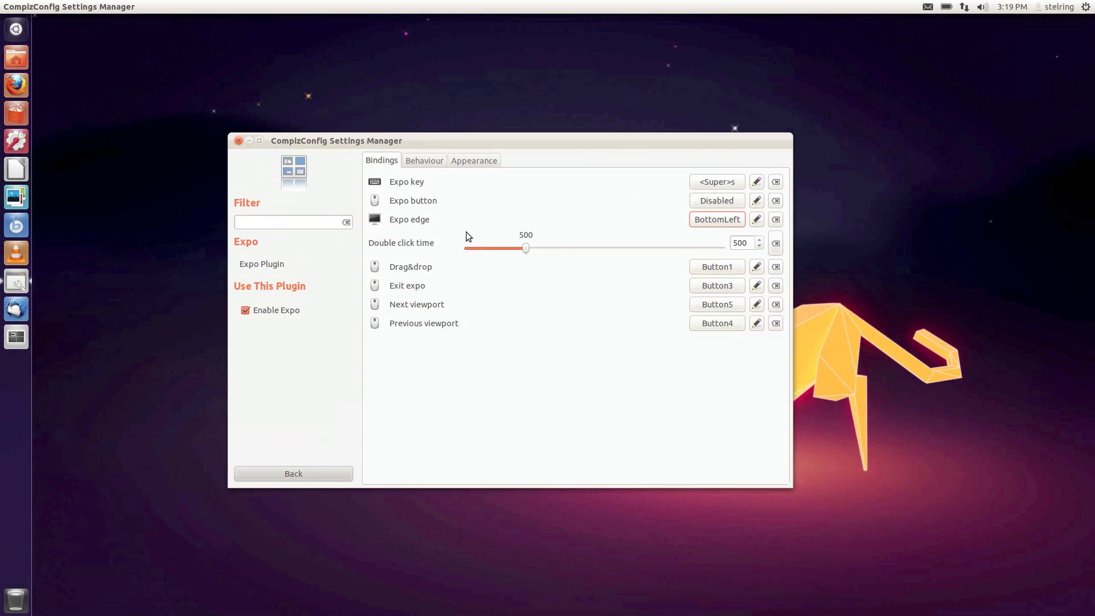
Step: Return to the full plugin list and scroll down to Window Management
{"action": "left_click", "coordinate": [326, 475]}
{"action": "scroll", "coordinate": [590, 324], "scroll_direction": "down", "scroll_amount": 10}
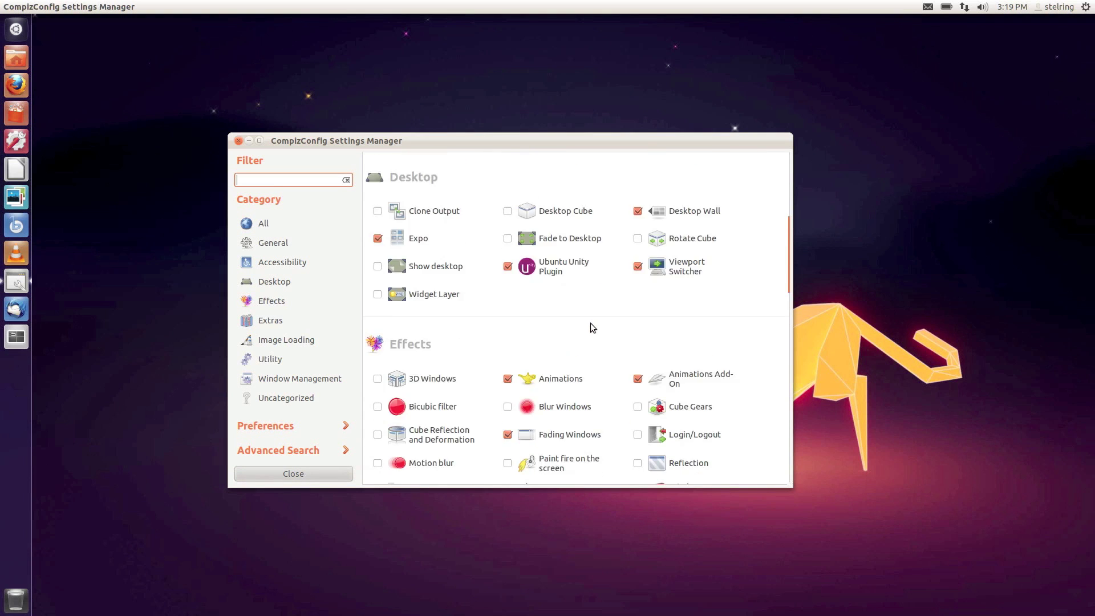
{"action": "scroll", "coordinate": [591, 323], "scroll_direction": "down", "scroll_amount": 10}
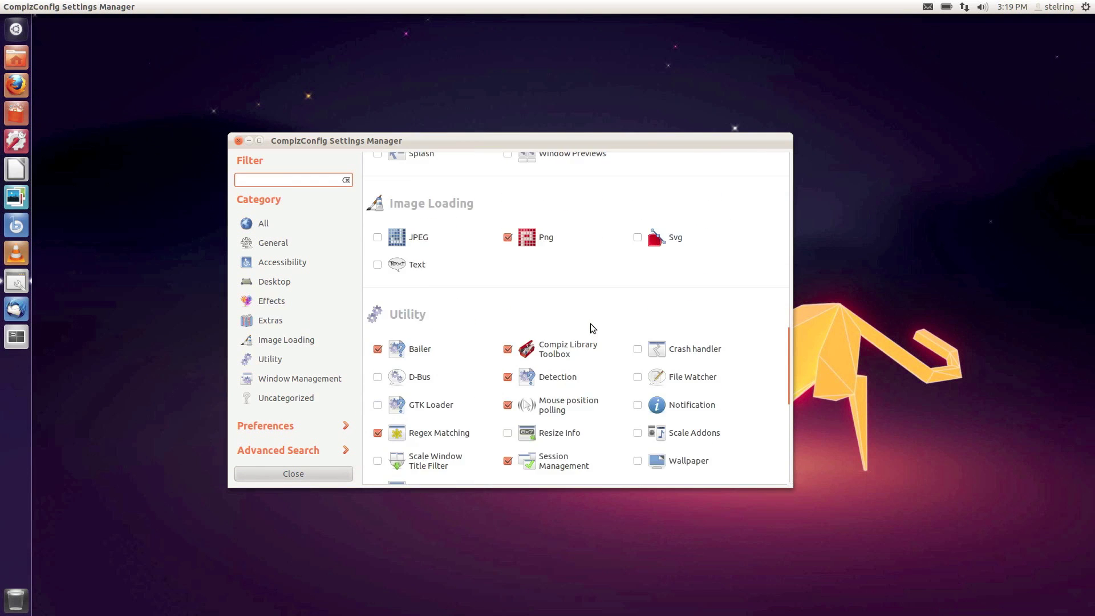
{"action": "scroll", "coordinate": [591, 323], "scroll_direction": "down", "scroll_amount": 5}
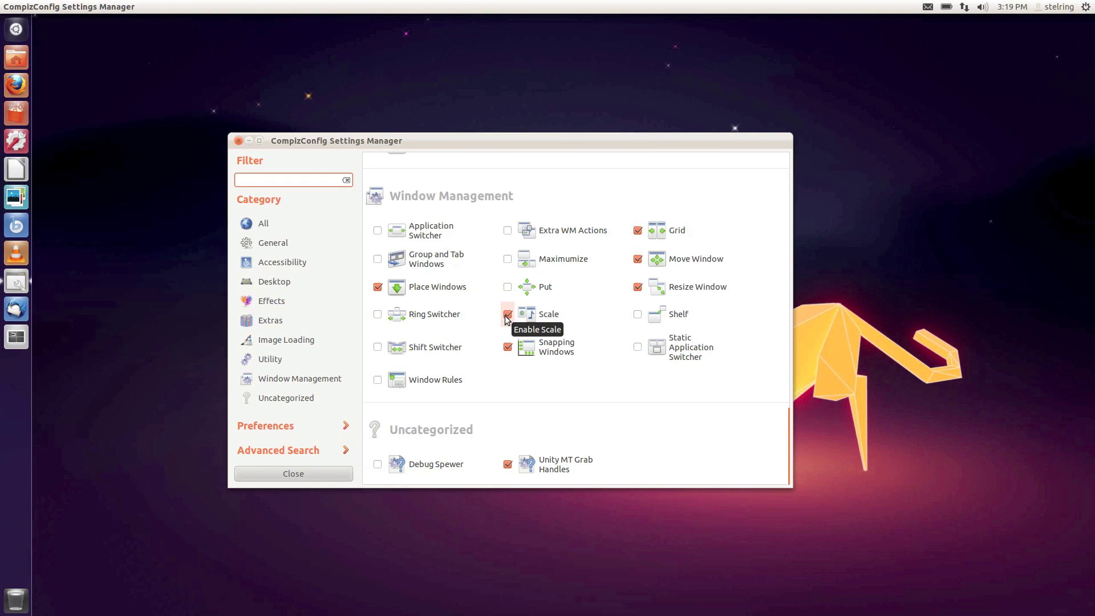
Step: Bind Scale's Initiate Window Picker to the bottom-right screen corner
{"action": "left_click", "coordinate": [556, 314]}
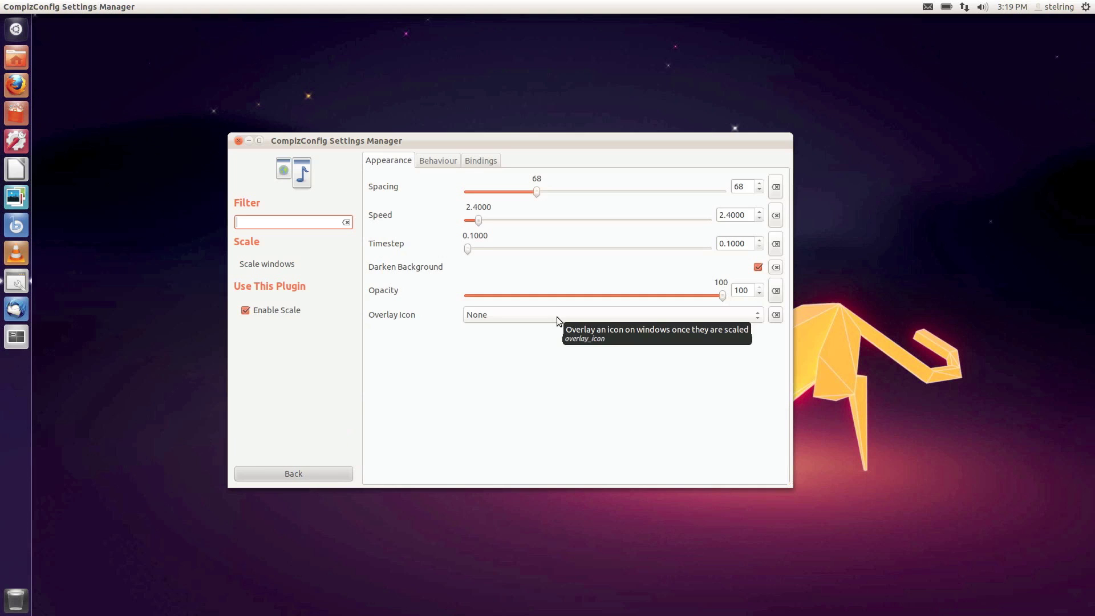
{"action": "left_click", "coordinate": [481, 160]}
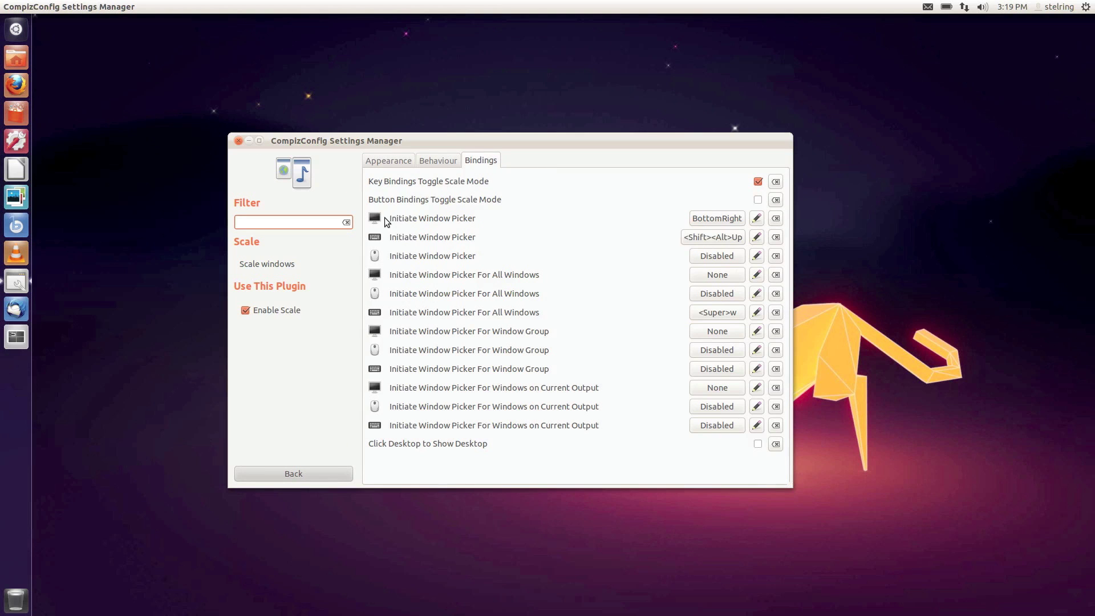
{"action": "left_click", "coordinate": [701, 220]}
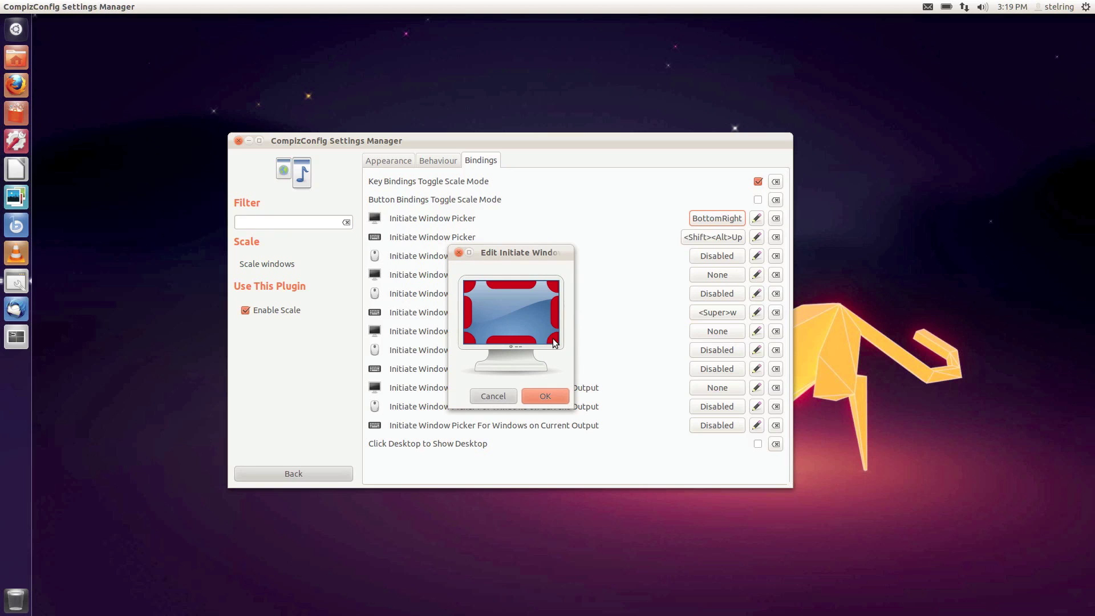
{"action": "left_click", "coordinate": [551, 395]}
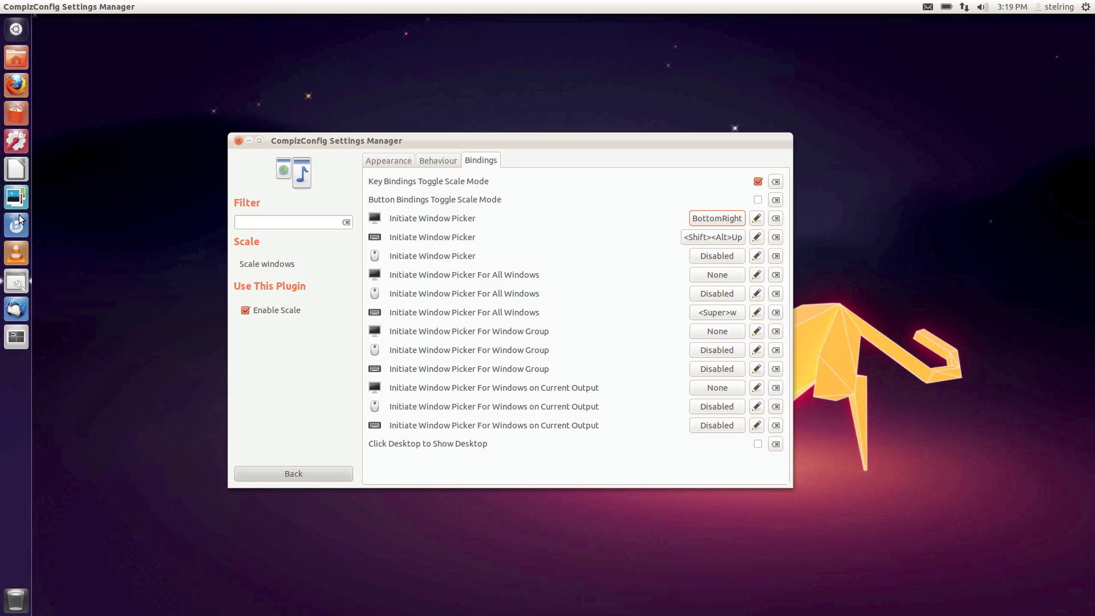
Step: Open Shotwell and Firefox as test windows and try the bottom-right window picker corner
{"action": "key", "text": "super+6"}
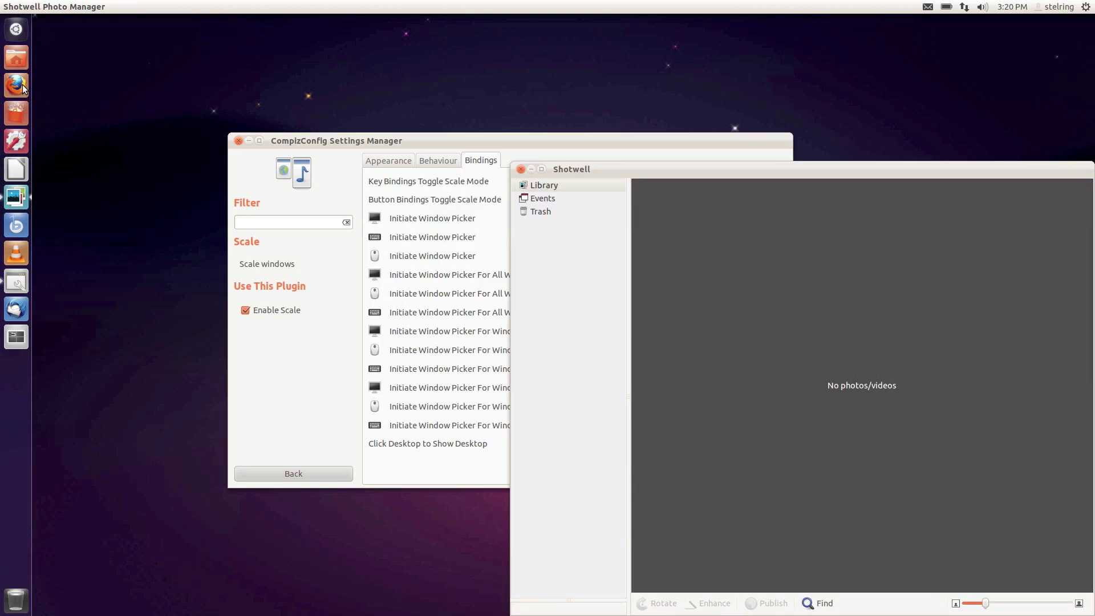
{"action": "left_click", "coordinate": [16, 86]}
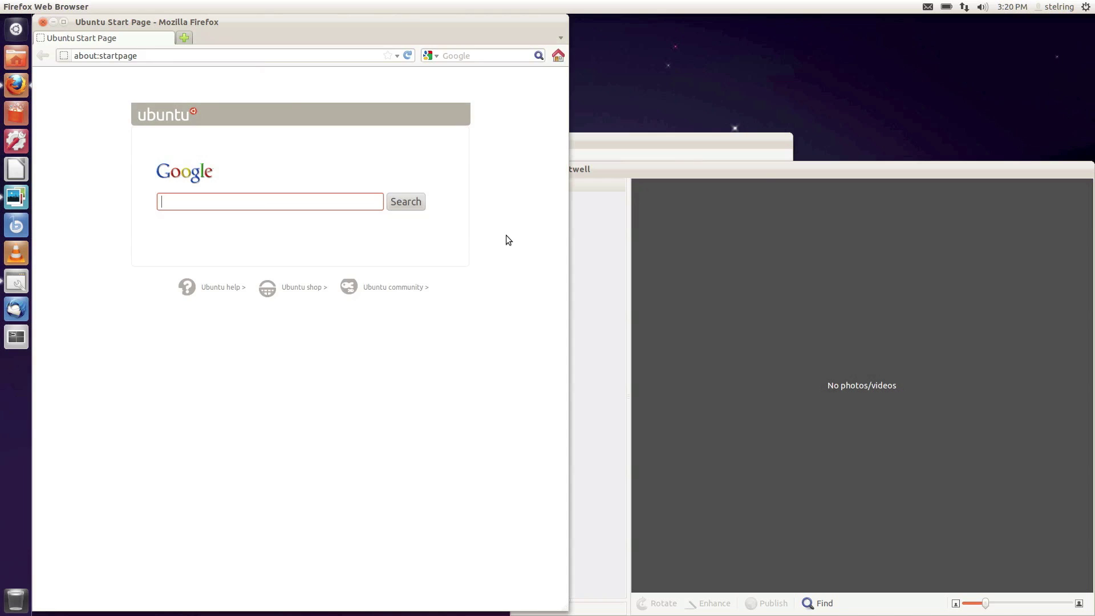
{"action": "left_click_drag", "start_coordinate": [764, 175], "coordinate": [749, 105]}
{"action": "mouse_move", "coordinate": [447, 26]}
{"action": "left_mouse_down"}
{"action": "mouse_move", "coordinate": [425, 27]}
{"action": "mouse_move", "coordinate": [446, 25]}
{"action": "left_mouse_up"}
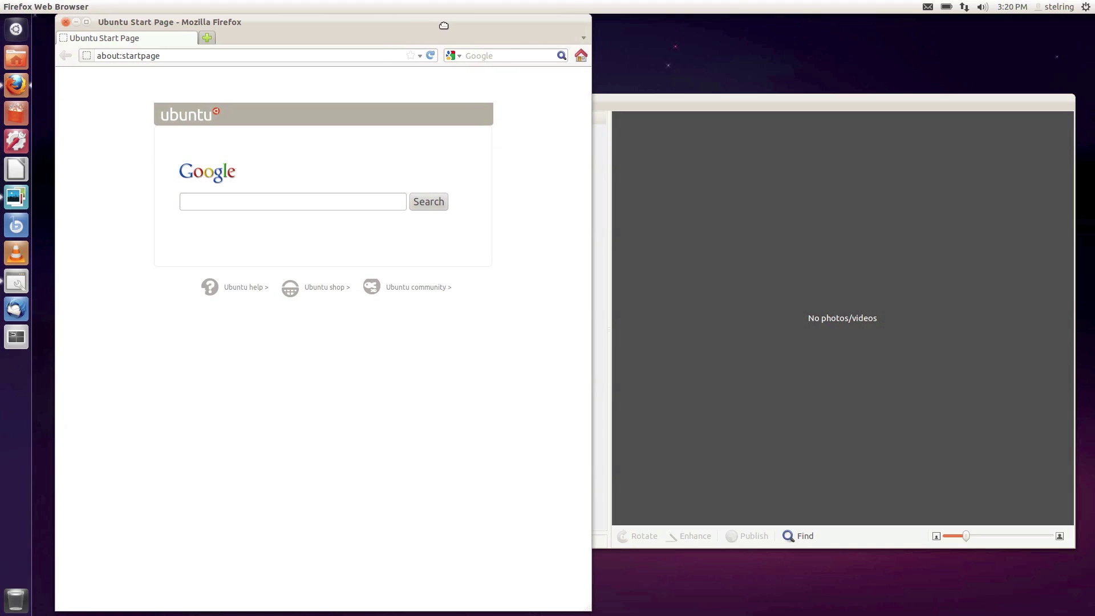
{"action": "left_click_drag", "start_coordinate": [703, 97], "coordinate": [713, 83]}
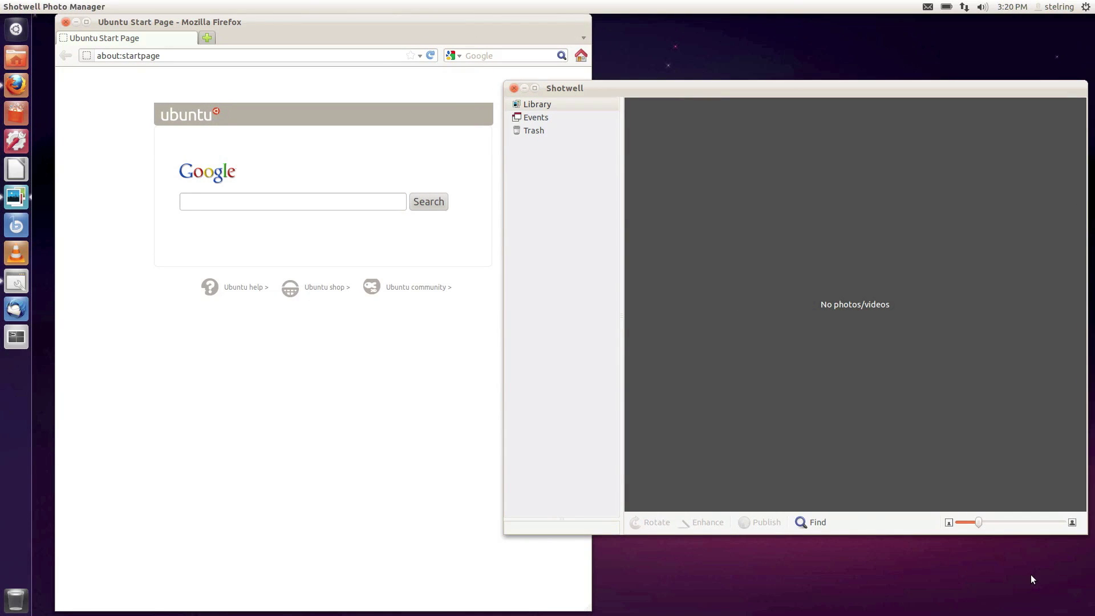
{"action": "mouse_move", "coordinate": [1093, 614]}
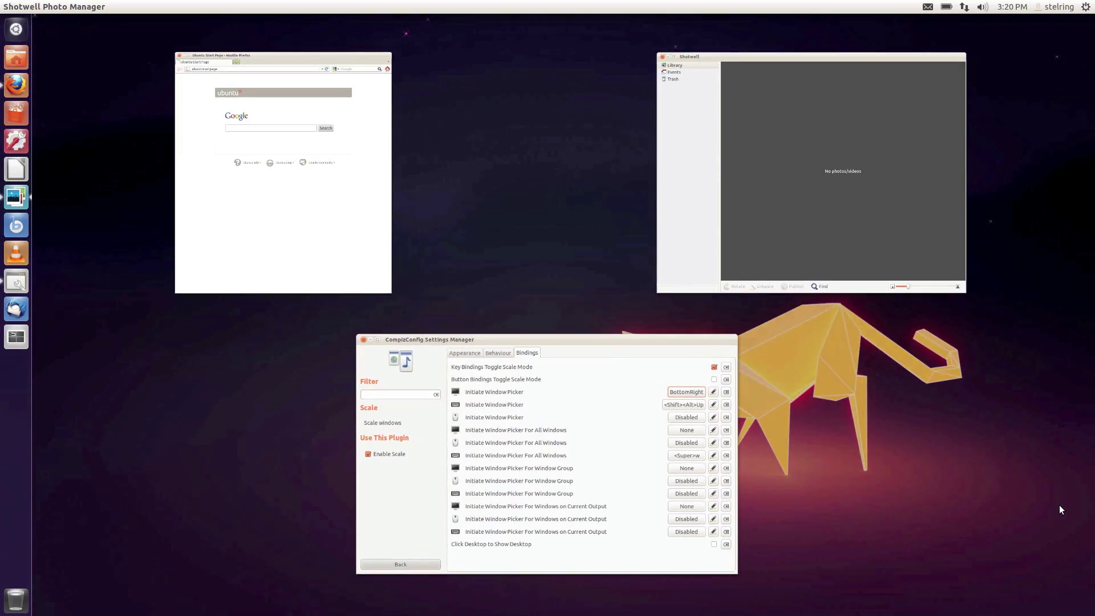
{"action": "left_click", "coordinate": [1060, 505]}
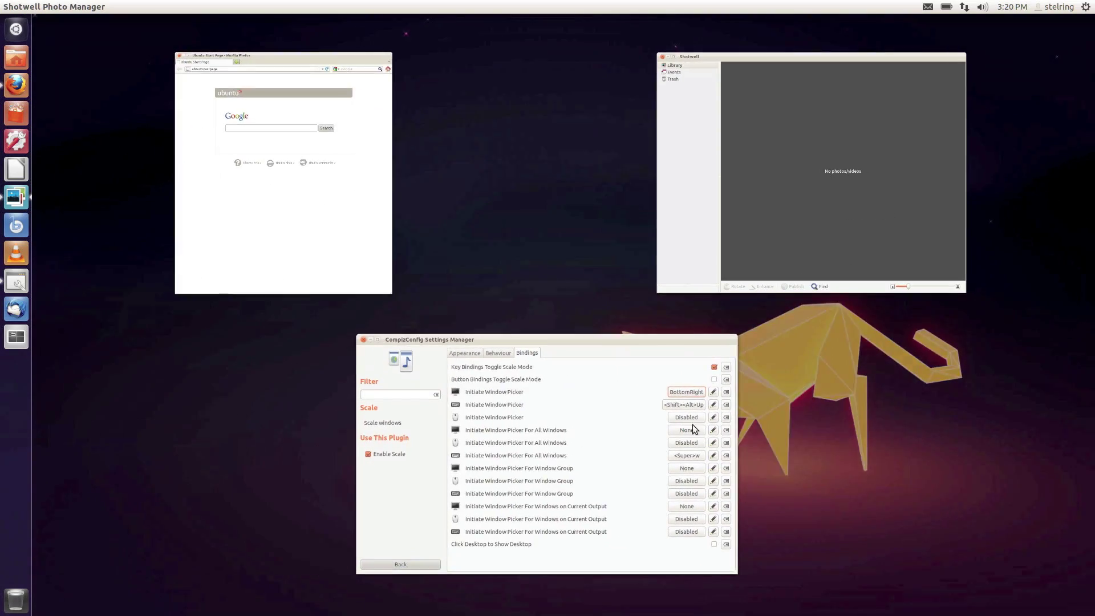
Step: Switch between Shotwell, Firefox and the settings window using the window overview
{"action": "left_click", "coordinate": [693, 424]}
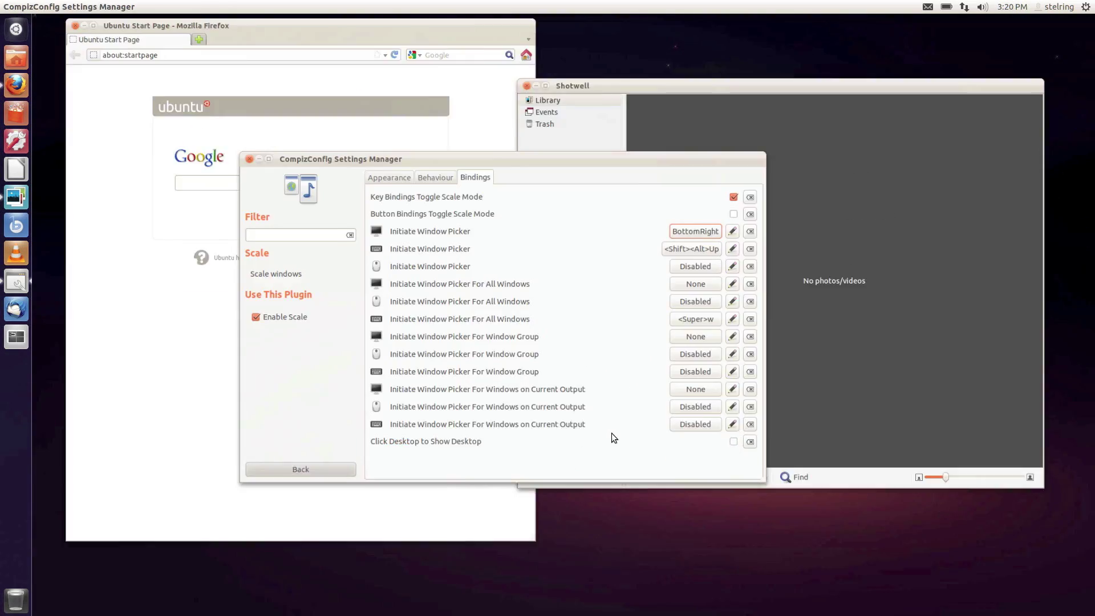
{"action": "key", "text": "shift+alt+Up"}
{"action": "left_click", "coordinate": [839, 280]}
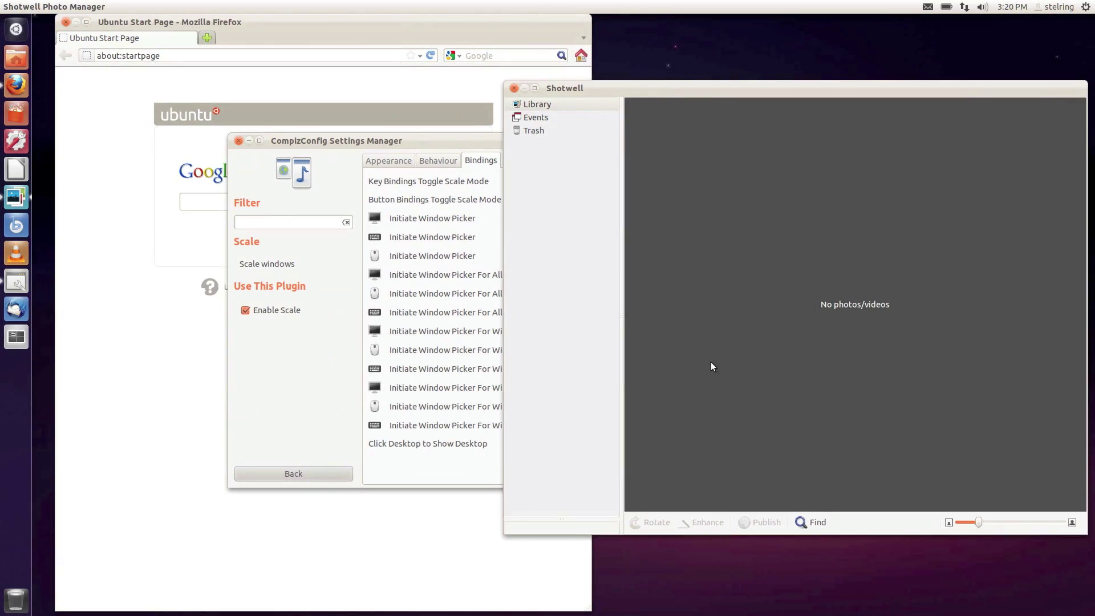
{"action": "left_click", "coordinate": [401, 141]}
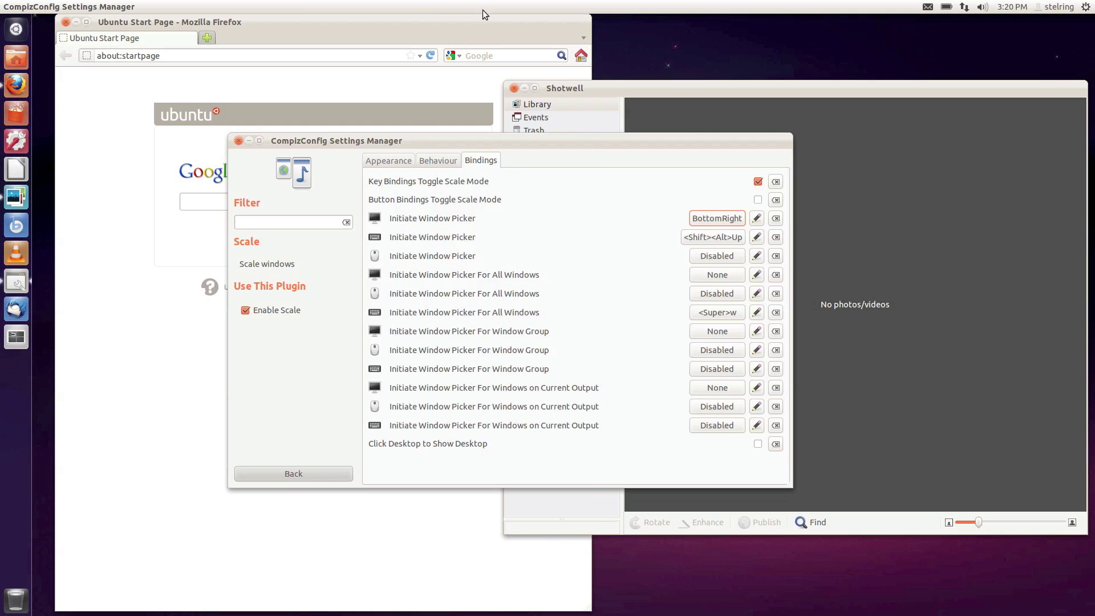
{"action": "left_click", "coordinate": [485, 25]}
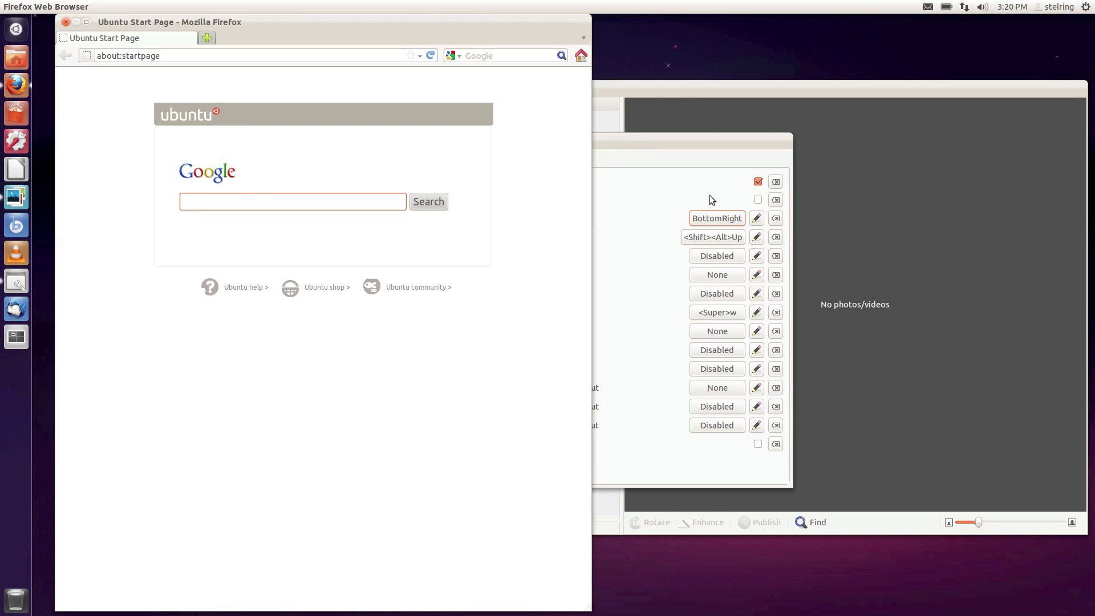
{"action": "key", "text": "shift+alt+Up"}
{"action": "left_click", "coordinate": [342, 237]}
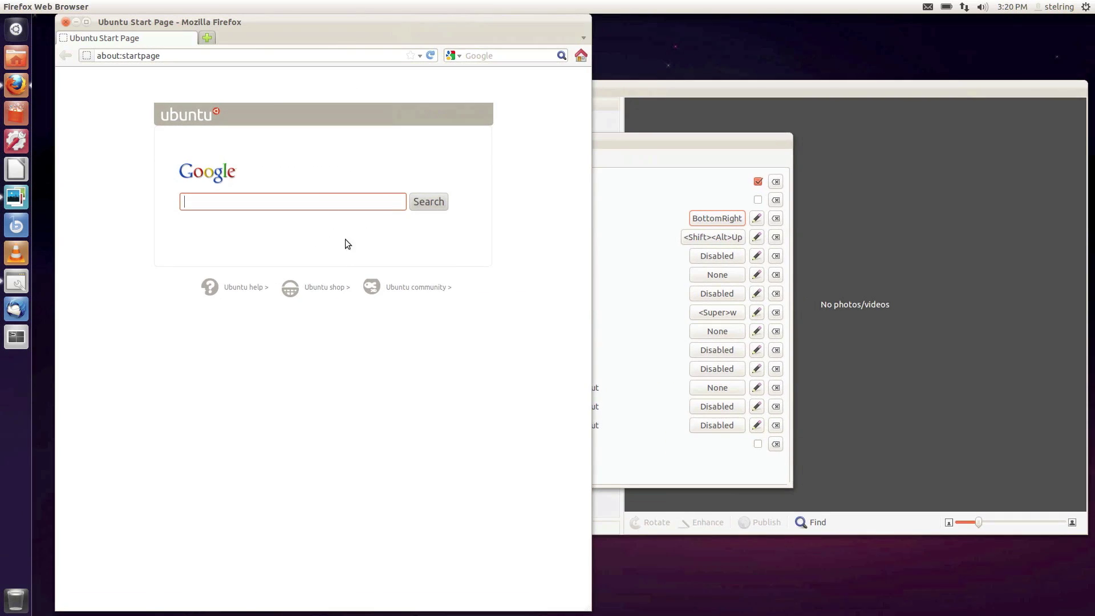
Step: Close Firefox and Shotwell, then return to the main plugin list
{"action": "left_click", "coordinate": [65, 23]}
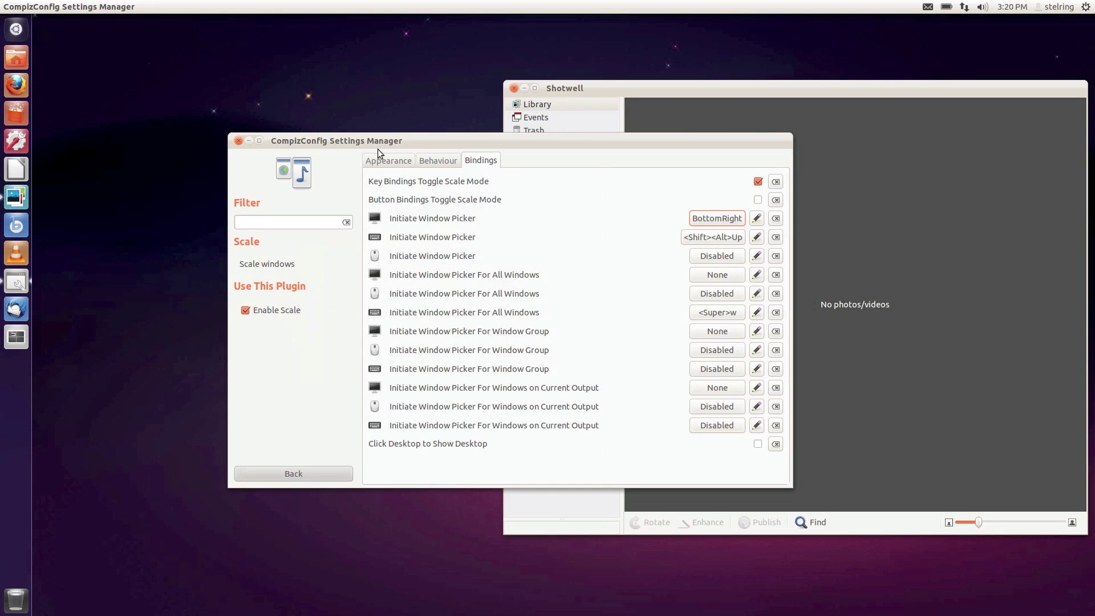
{"action": "left_click_drag", "start_coordinate": [418, 138], "coordinate": [388, 115]}
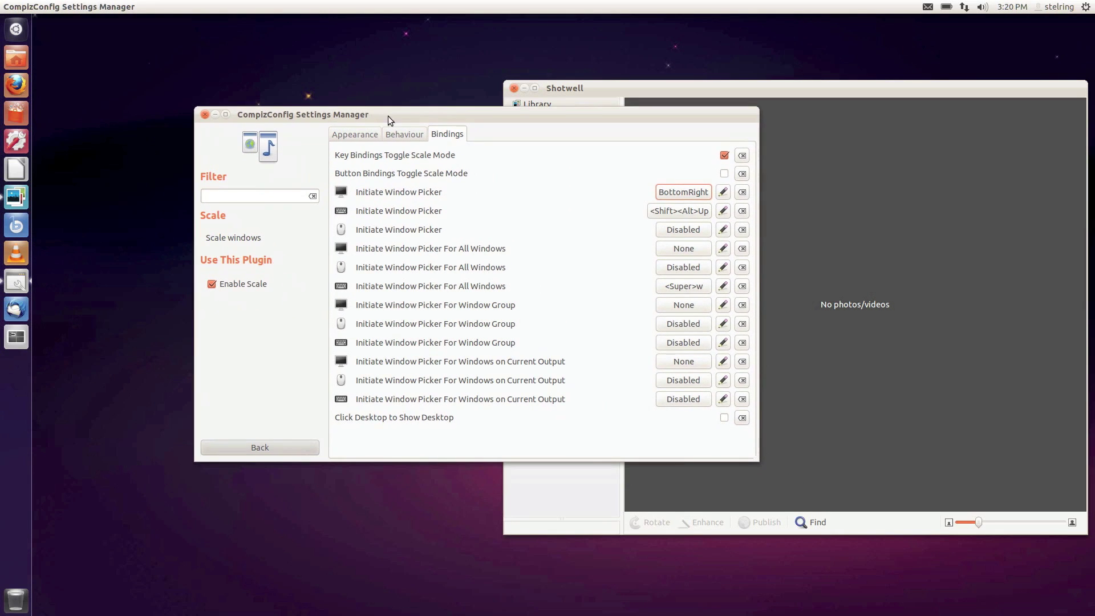
{"action": "left_click", "coordinate": [514, 88]}
{"action": "left_click", "coordinate": [255, 446]}
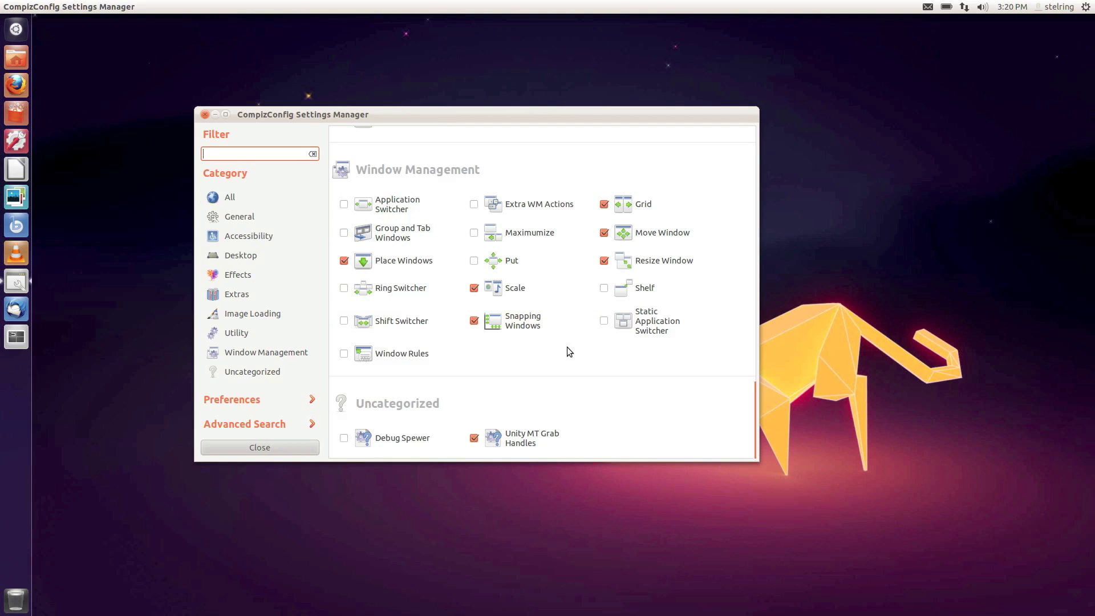
{"action": "left_click_drag", "start_coordinate": [760, 402], "coordinate": [761, 342]}
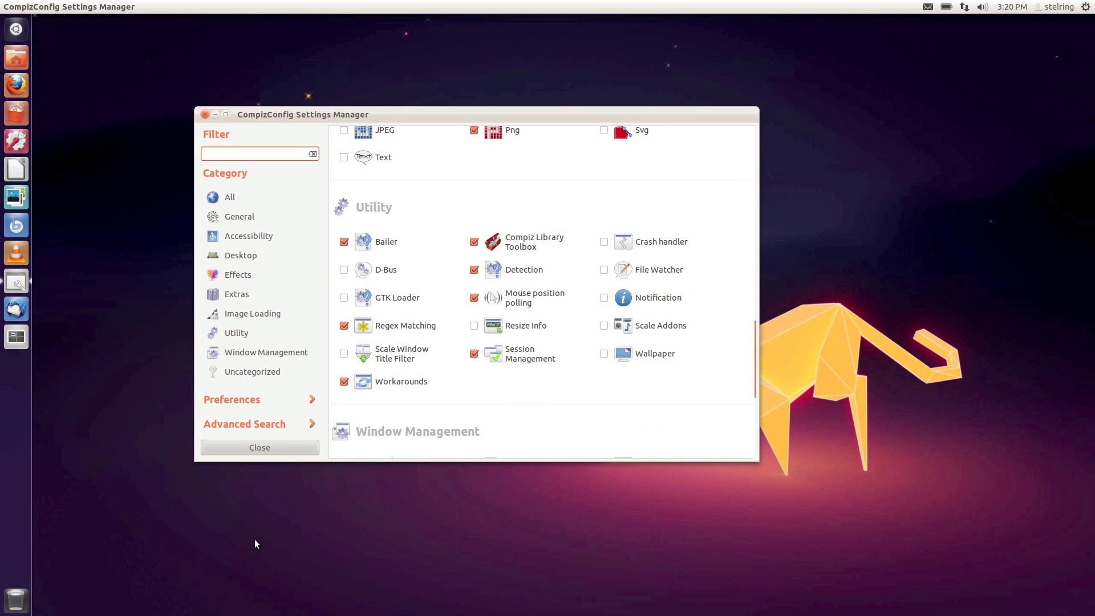
{"action": "key", "text": "ctrl+super+d"}
{"action": "key", "text": "ctrl+super+d"}
{"action": "key", "text": "super+s"}
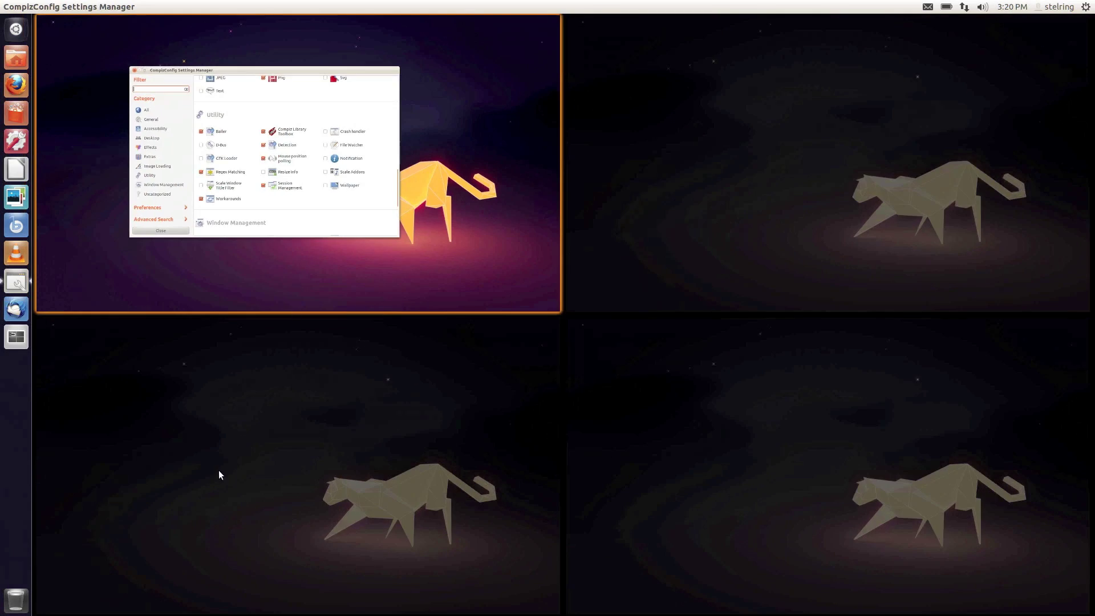
{"action": "key", "text": "super+s"}
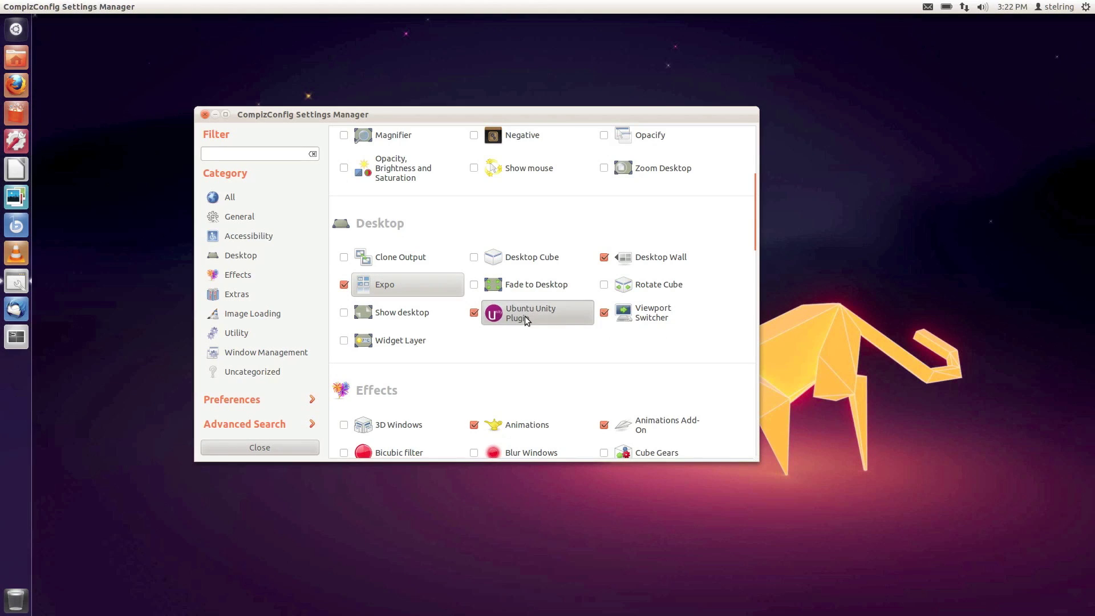
Step: In Ubuntu Unity Plugin's Experimental options, set Panel Opacity to 0.6923 and launcher icon size to 36
{"action": "left_click", "coordinate": [525, 318]}
{"action": "left_click", "coordinate": [436, 136]}
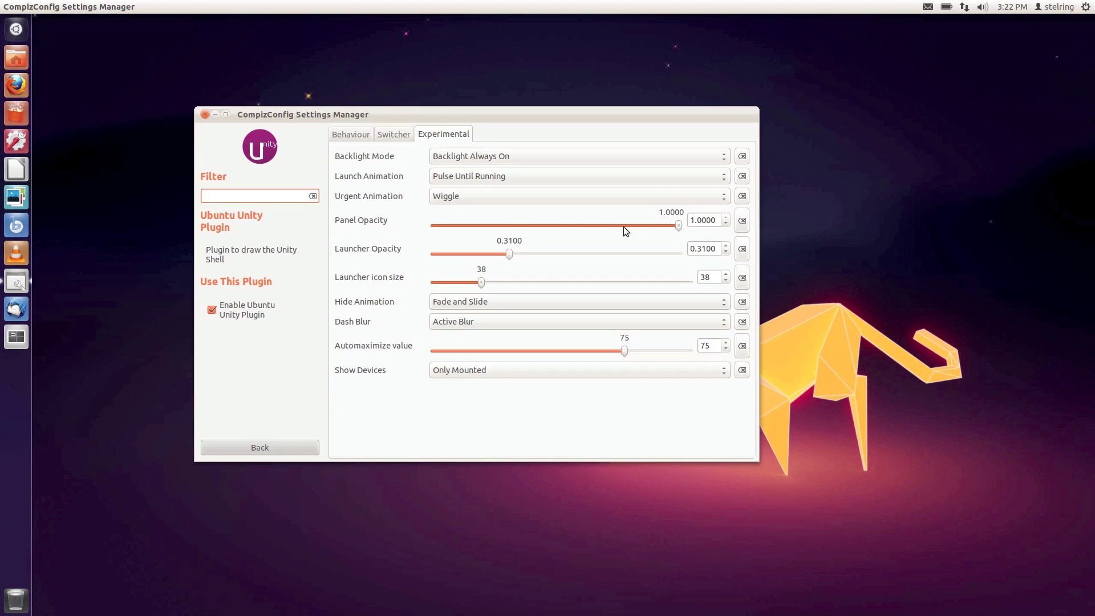
{"action": "left_click_drag", "start_coordinate": [678, 227], "coordinate": [500, 226]}
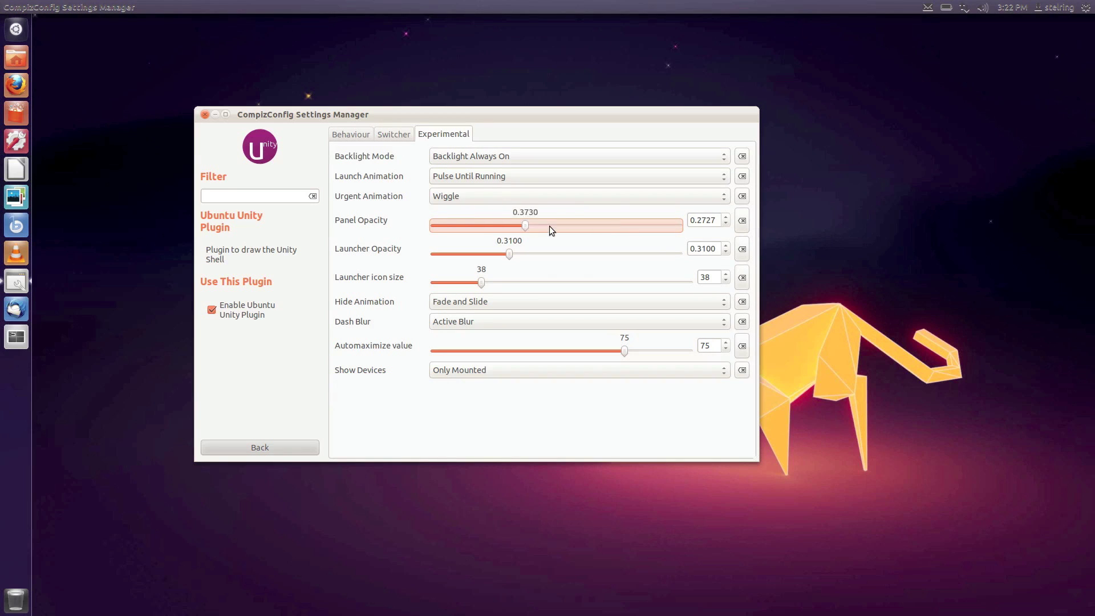
{"action": "left_click_drag", "start_coordinate": [596, 226], "coordinate": [597, 227]}
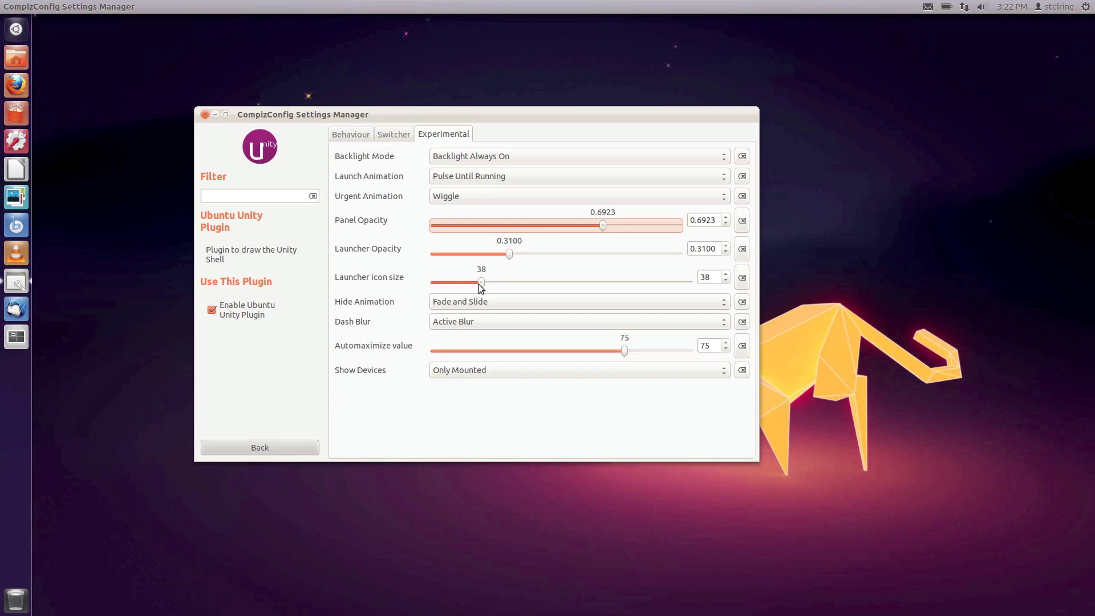
{"action": "left_click_drag", "start_coordinate": [481, 283], "coordinate": [468, 285]}
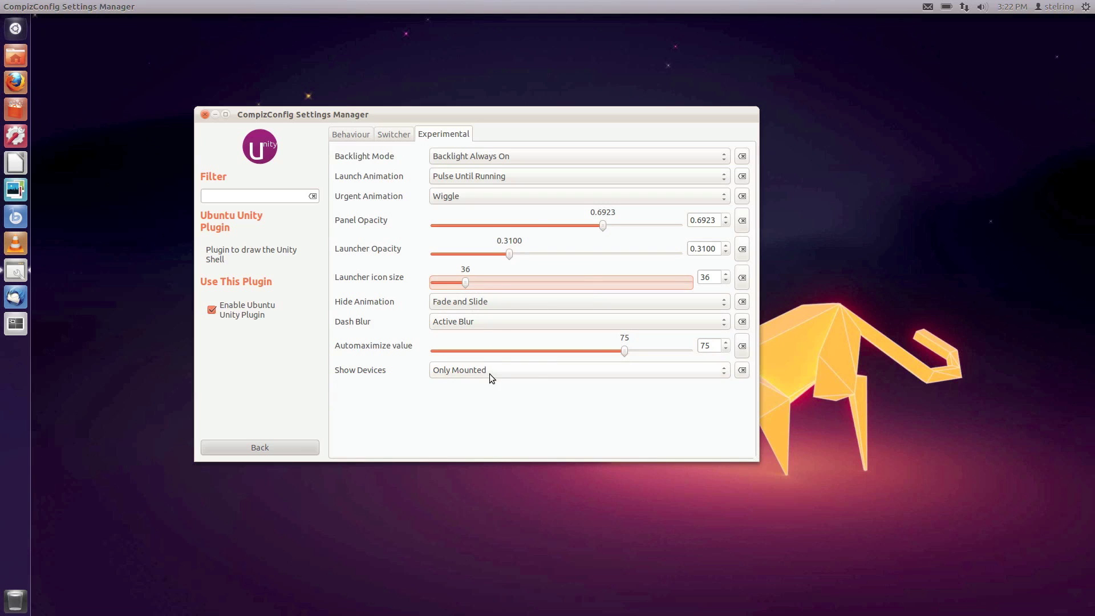
{"action": "left_click", "coordinate": [267, 445]}
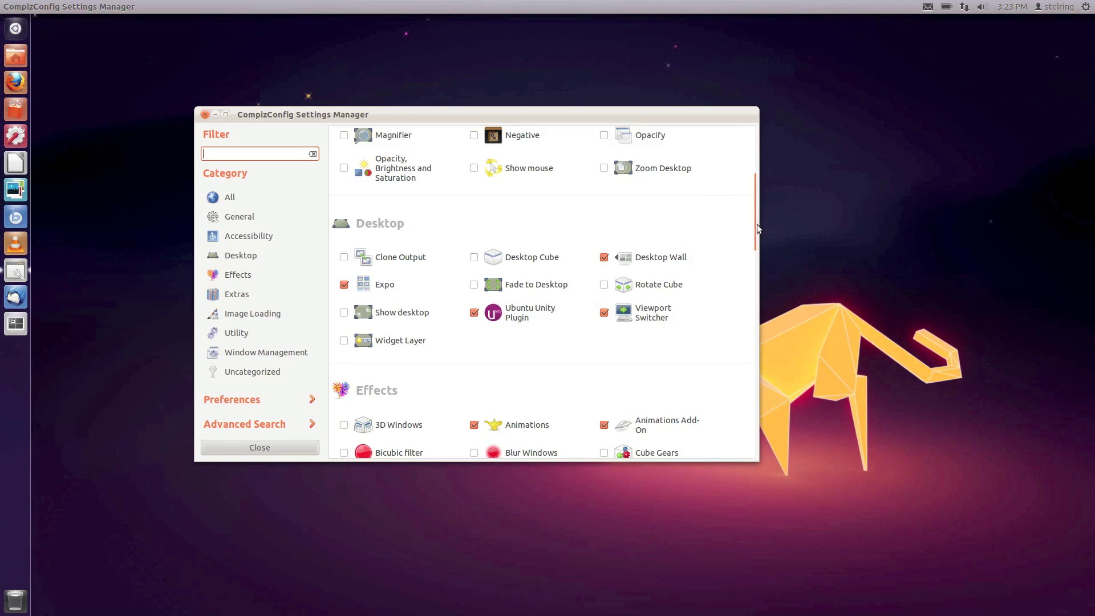
{"action": "left_click_drag", "start_coordinate": [759, 230], "coordinate": [727, 245]}
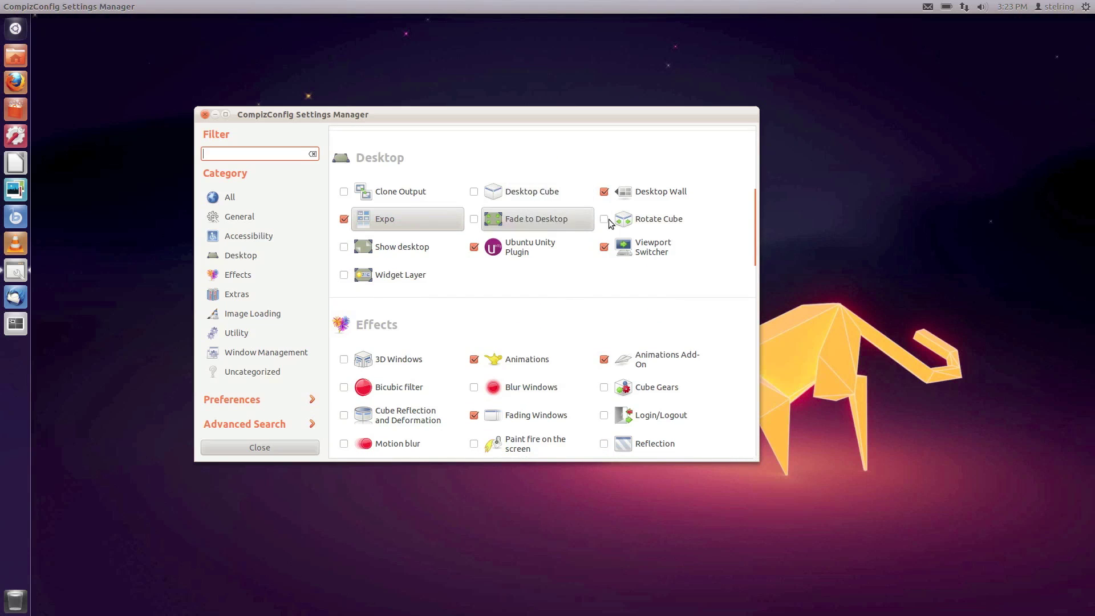
{"action": "scroll", "coordinate": [422, 212], "scroll_direction": "down", "scroll_amount": 3}
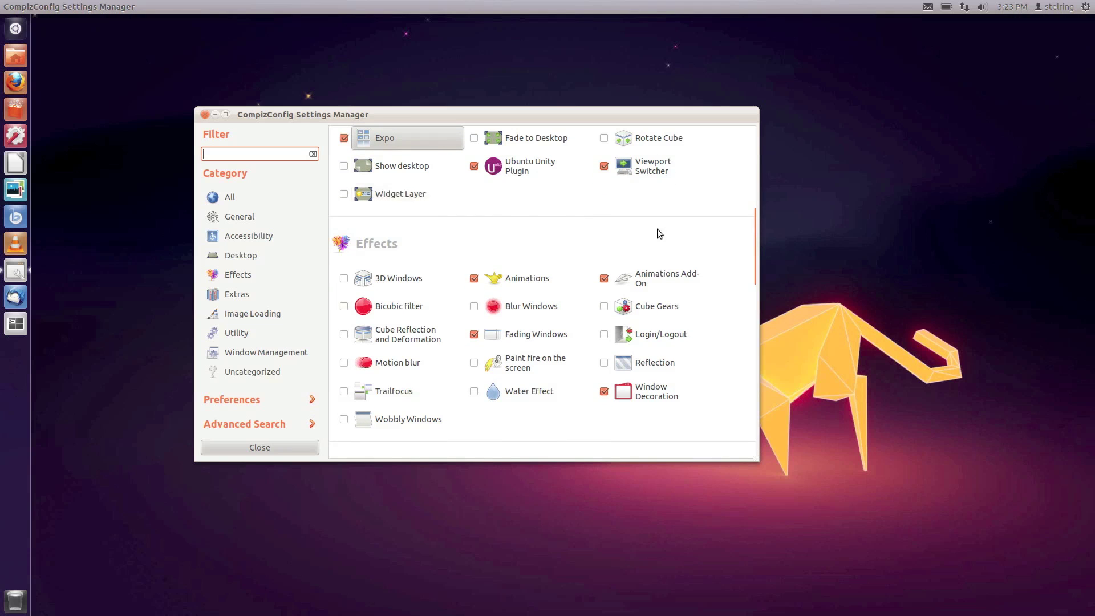
{"action": "mouse_move", "coordinate": [759, 236]}
{"action": "scroll", "coordinate": [760, 236], "scroll_direction": "down", "scroll_amount": 1}
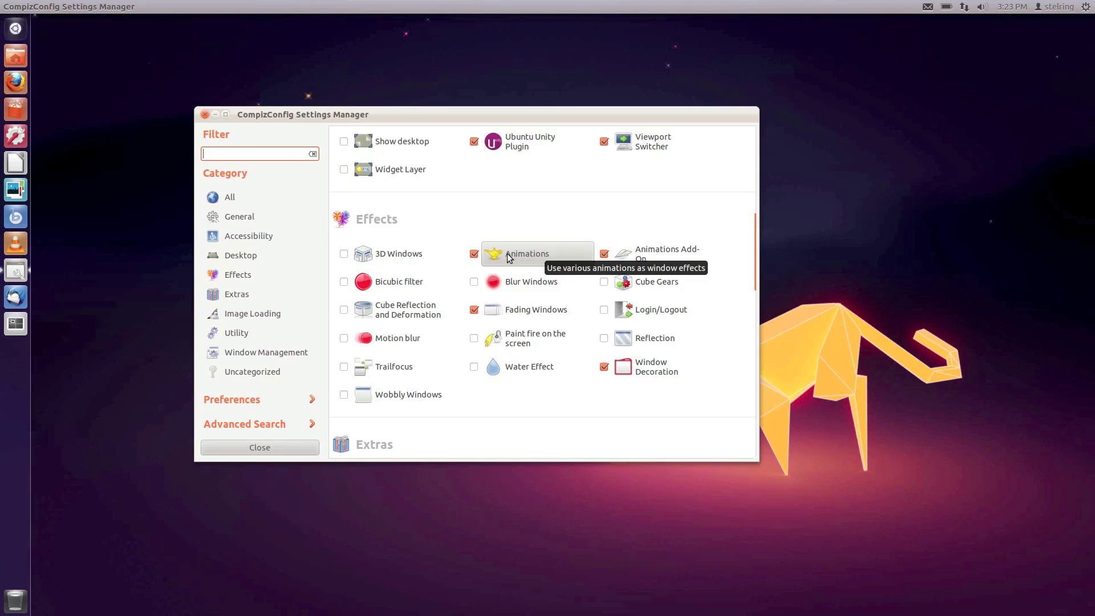
Step: Open the Animations plugin, enlarge its window, and review Effect Settings and the Open, Close, Minimize tabs
{"action": "left_click", "coordinate": [509, 256]}
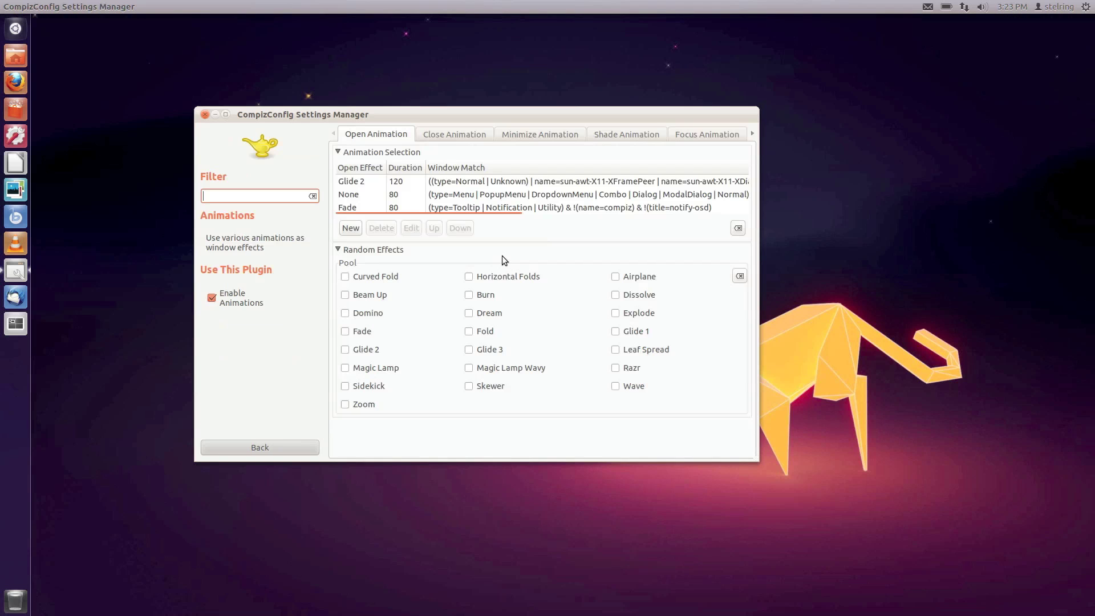
{"action": "left_click", "coordinate": [753, 132]}
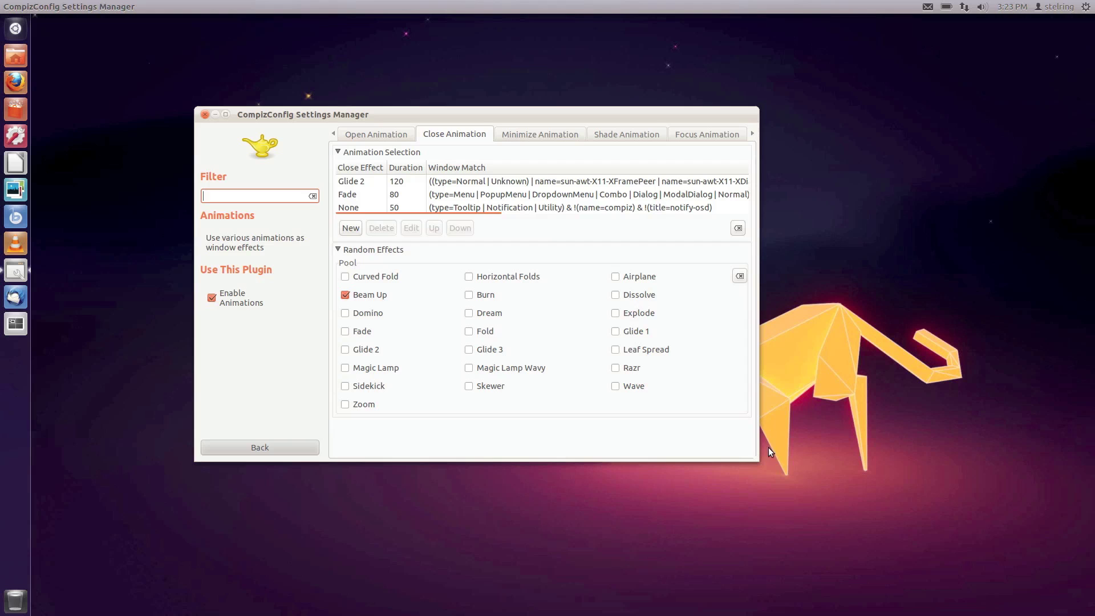
{"action": "left_click_drag", "start_coordinate": [756, 455], "coordinate": [886, 466]}
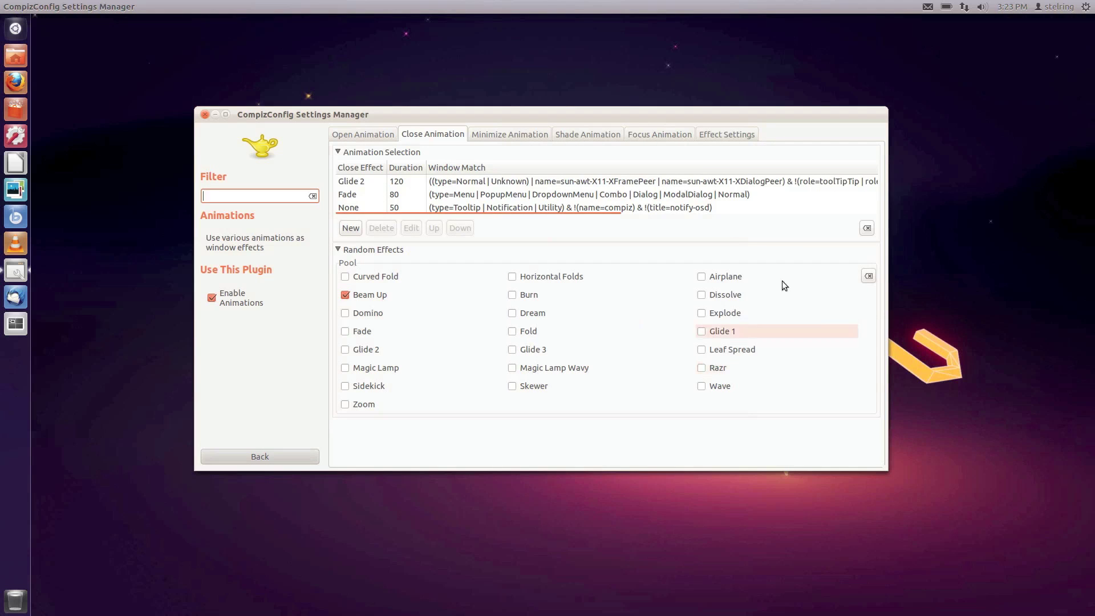
{"action": "left_click", "coordinate": [719, 135]}
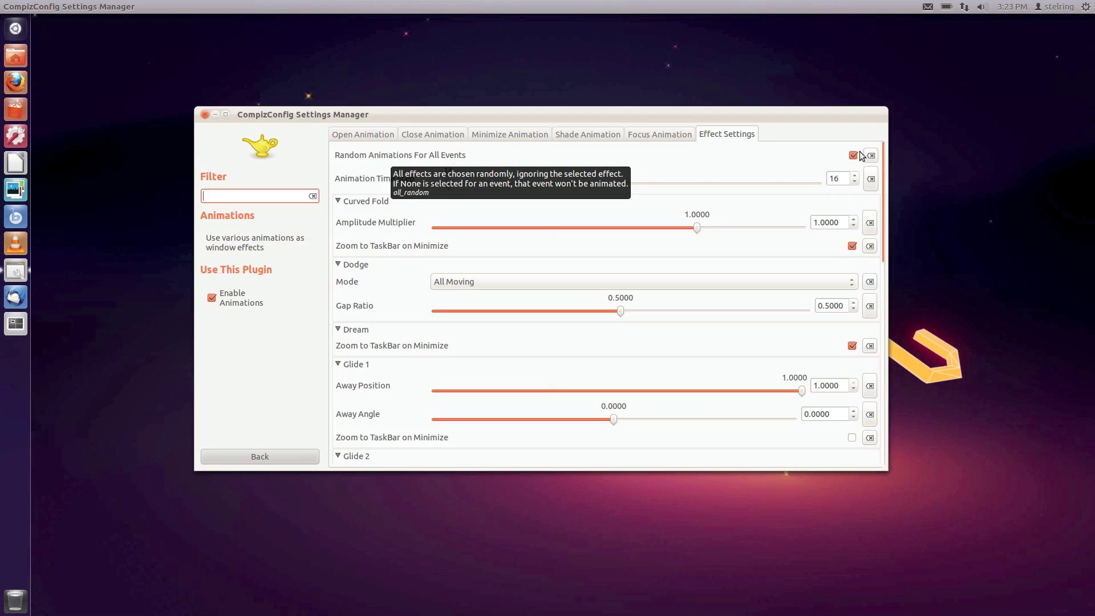
{"action": "left_click", "coordinate": [361, 134]}
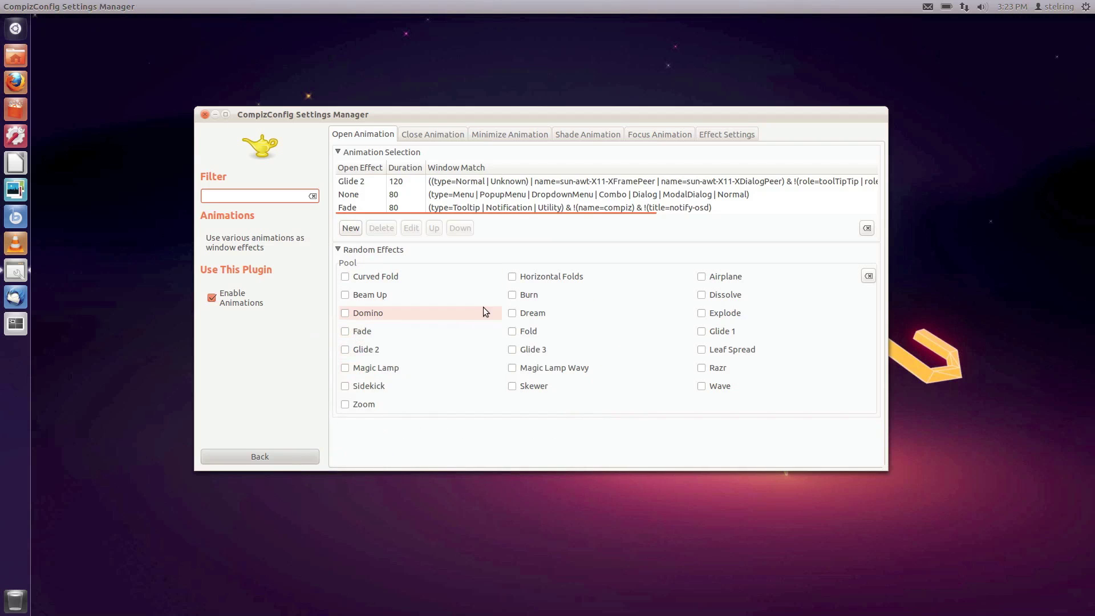
{"action": "left_click", "coordinate": [433, 131]}
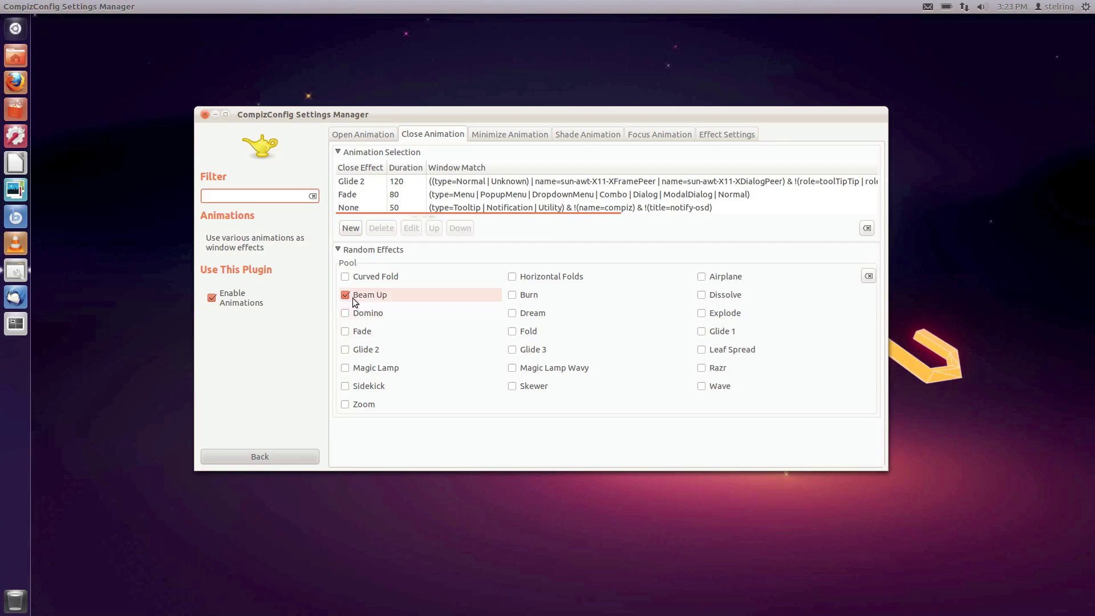
{"action": "left_click", "coordinate": [510, 133]}
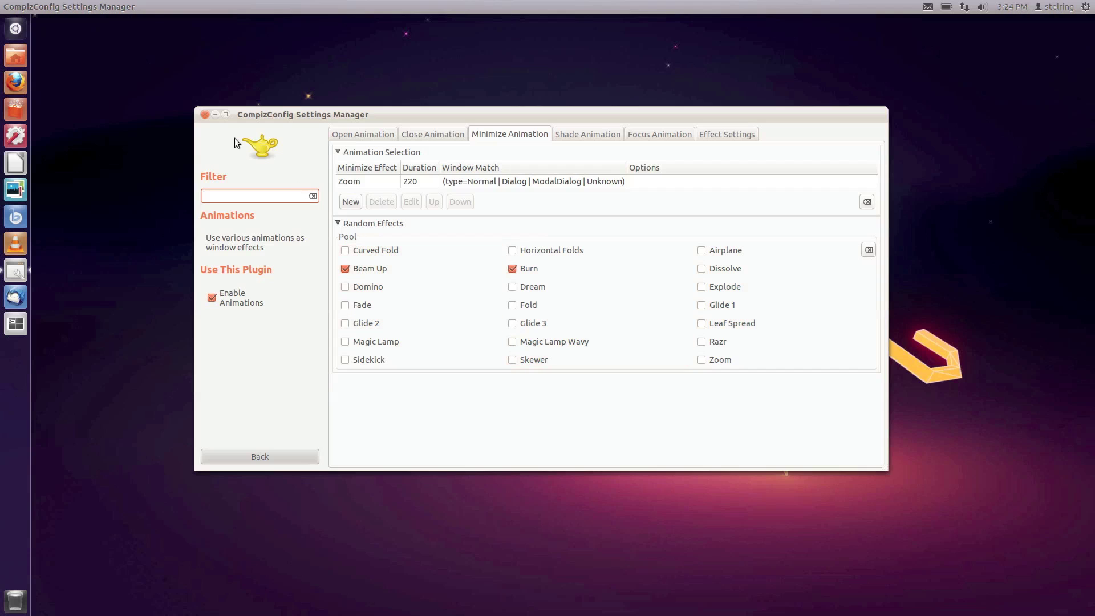
Step: Close the CompizConfig Settings Manager window, leaving the bare Unity desktop visible
{"action": "left_click", "coordinate": [205, 115]}
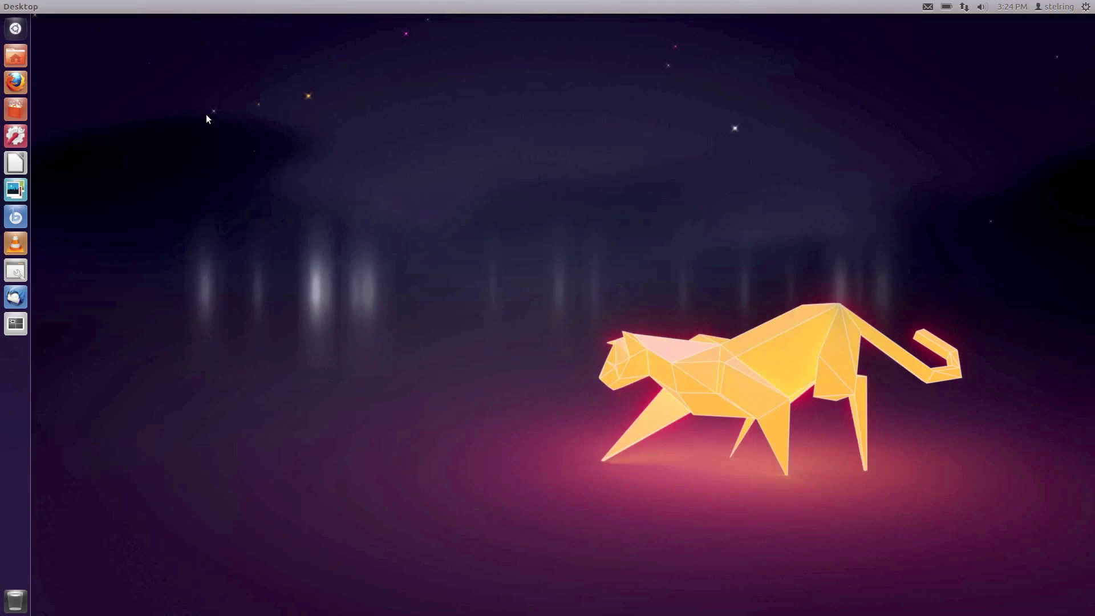